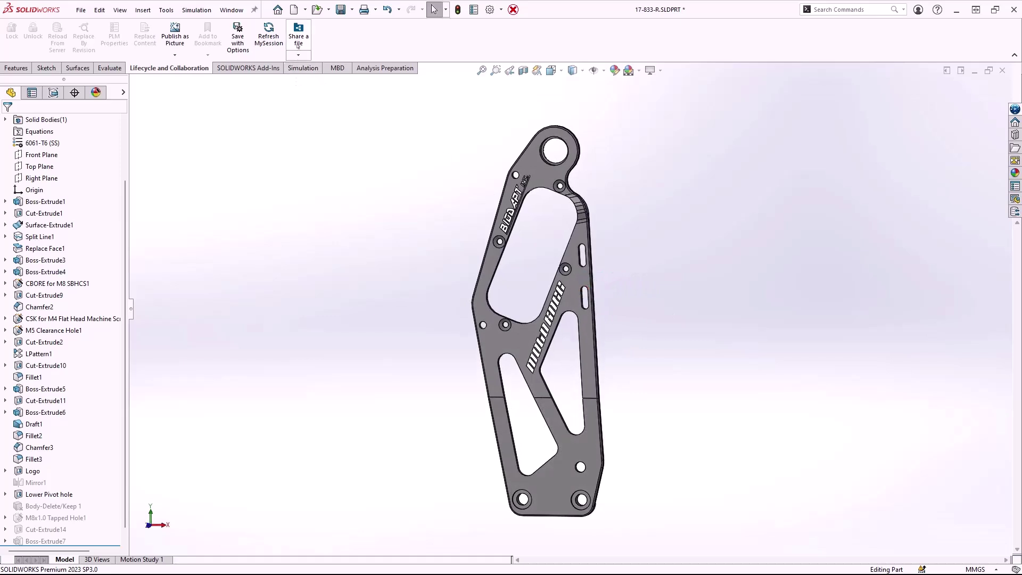
- Upload the bracket to 3DDrive as a STEP AP214 file for sharing
{"action": "left_click", "coordinate": [299, 54]}
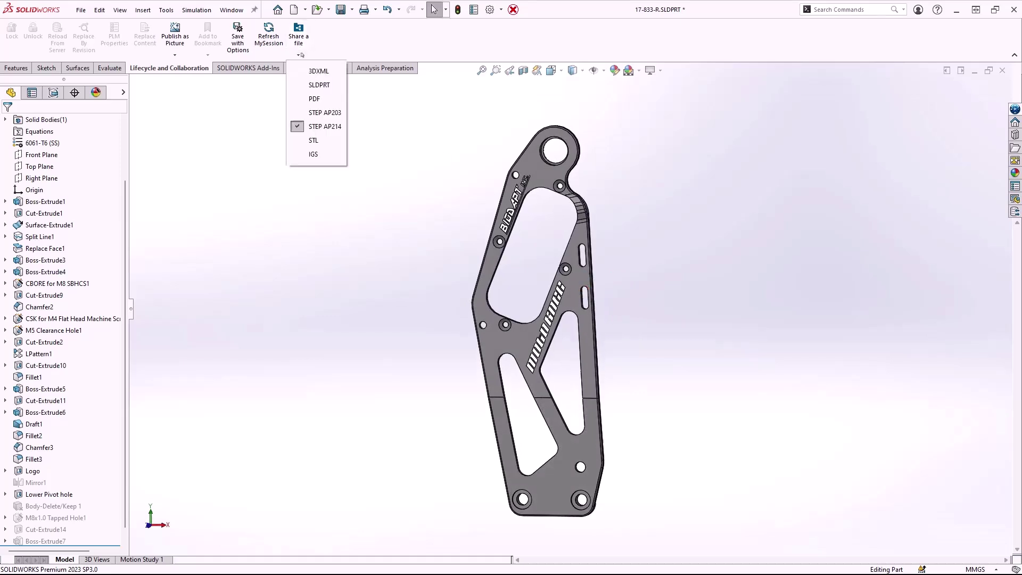
{"action": "left_click", "coordinate": [332, 129]}
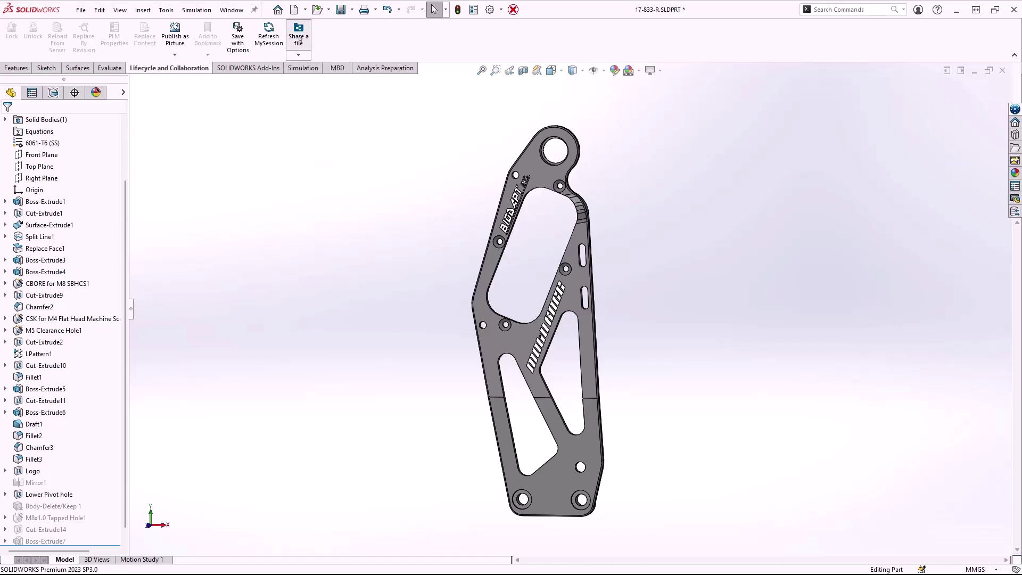
{"action": "left_click", "coordinate": [299, 37]}
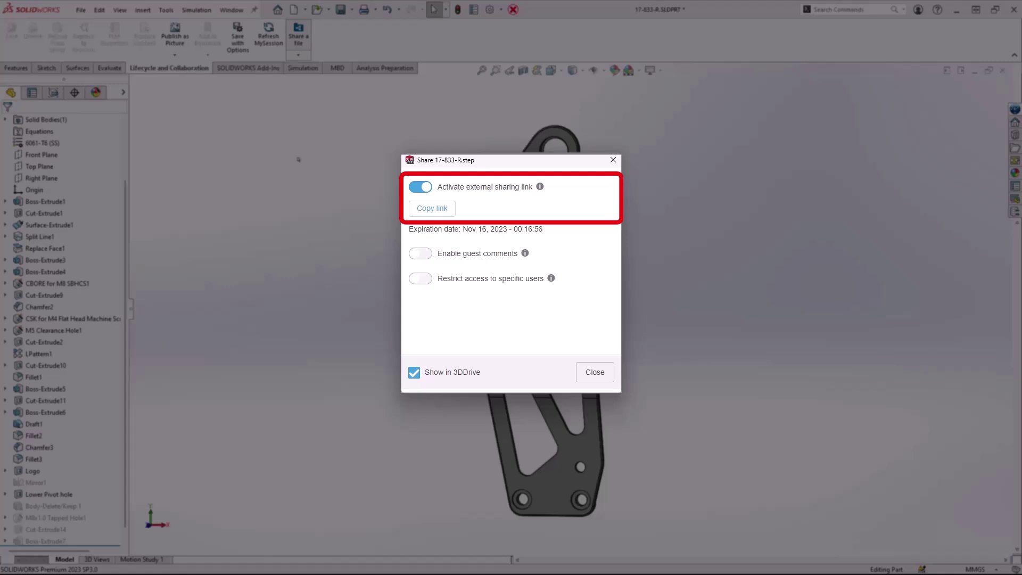
- Enable guest comments and restricted access, invite the recipient's e-mail with note 'Please review this part file.'
{"action": "left_click", "coordinate": [428, 256]}
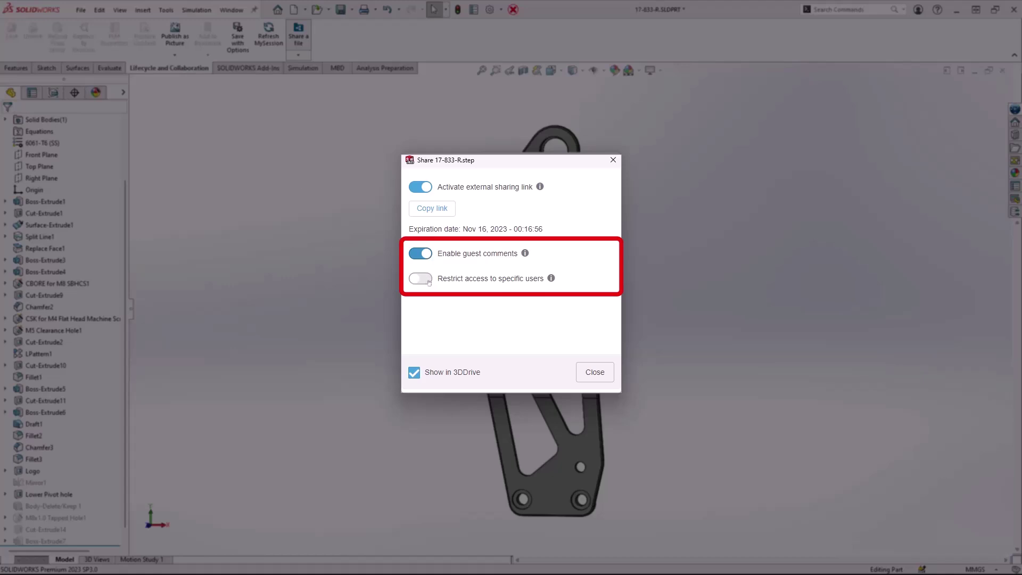
{"action": "left_click", "coordinate": [423, 279]}
{"action": "left_click", "coordinate": [493, 232]}
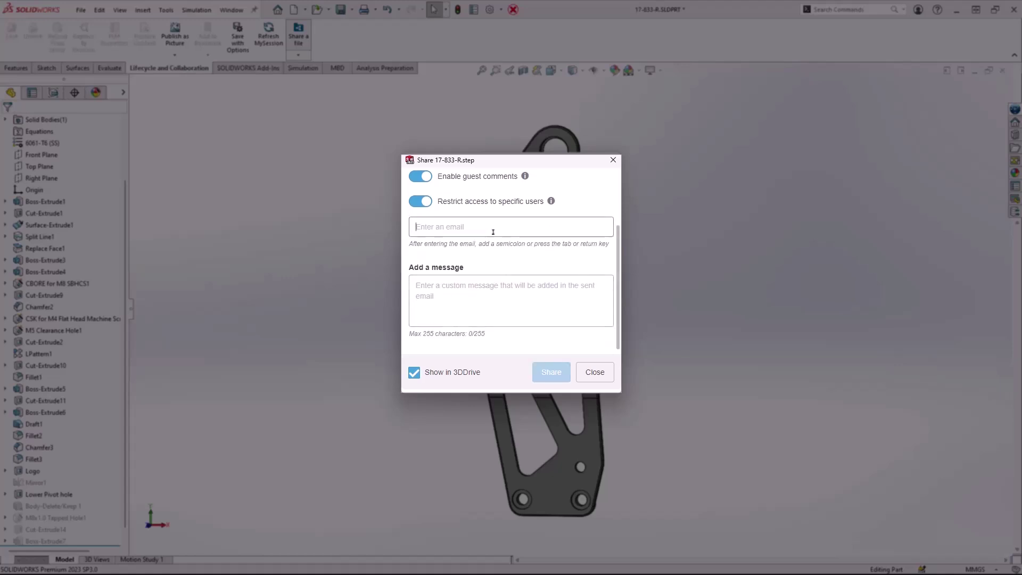
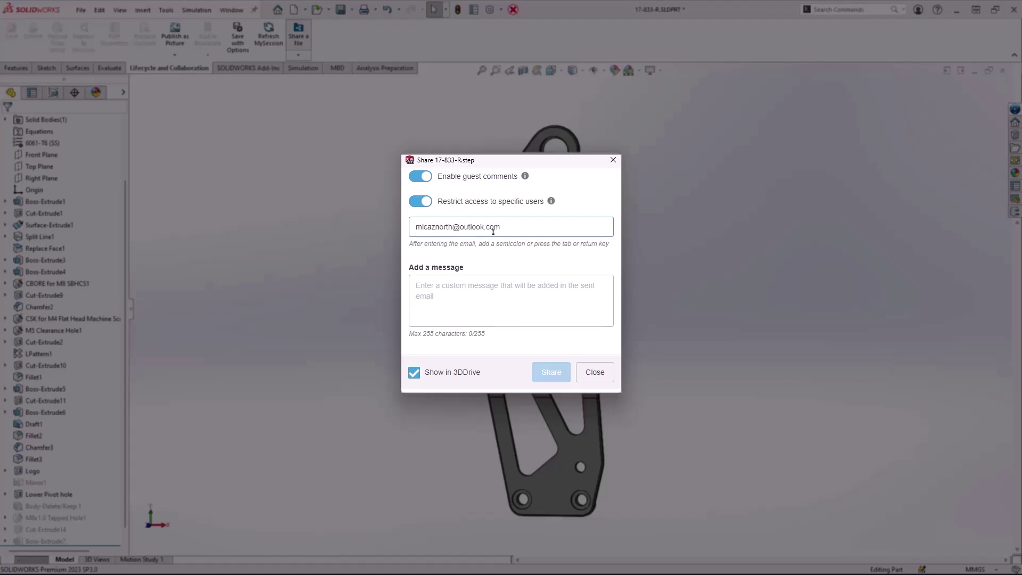
{"action": "left_click", "coordinate": [482, 283]}
{"action": "type", "text": "Please review"}
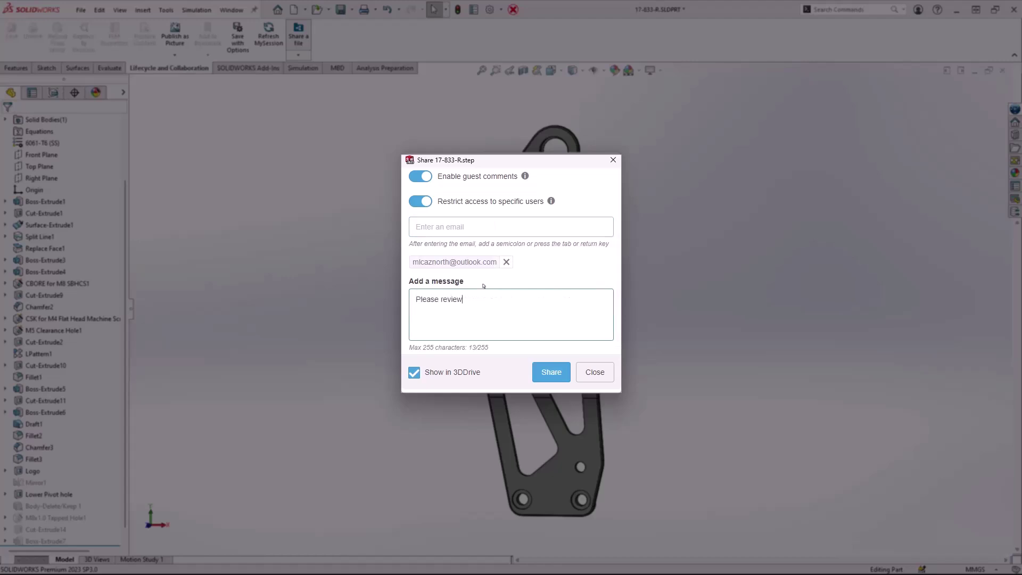
{"action": "type", "text": " this part file."}
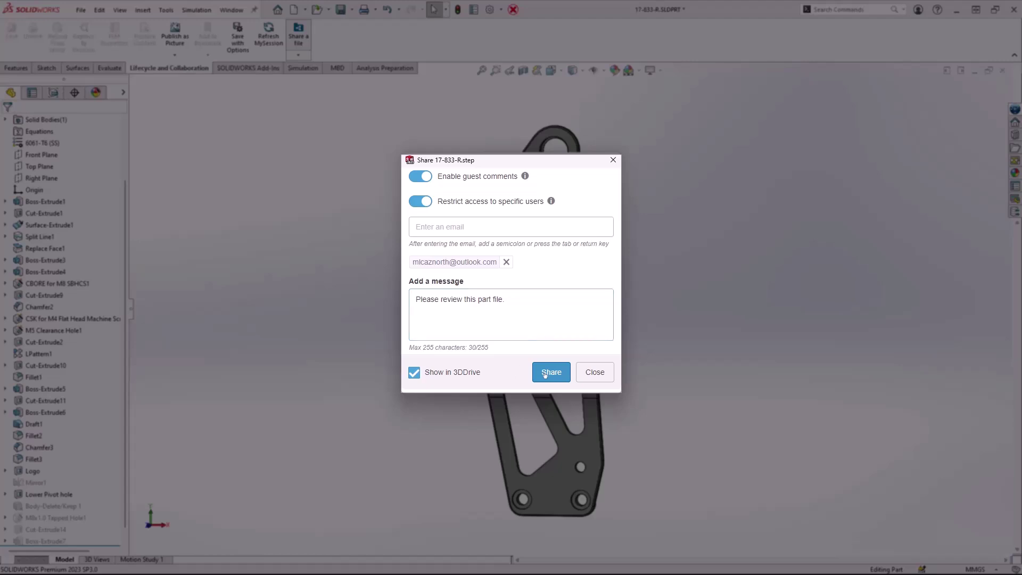
{"action": "left_click", "coordinate": [545, 373]}
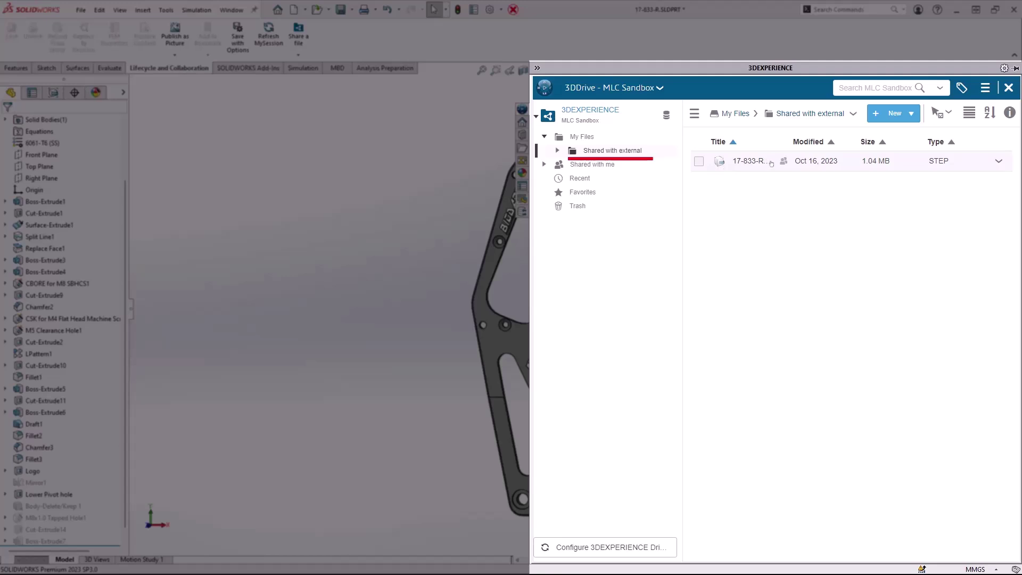
- Pin the 3DDrive panel beside the model to check the Shared with external folder
{"action": "left_click", "coordinate": [1015, 68]}
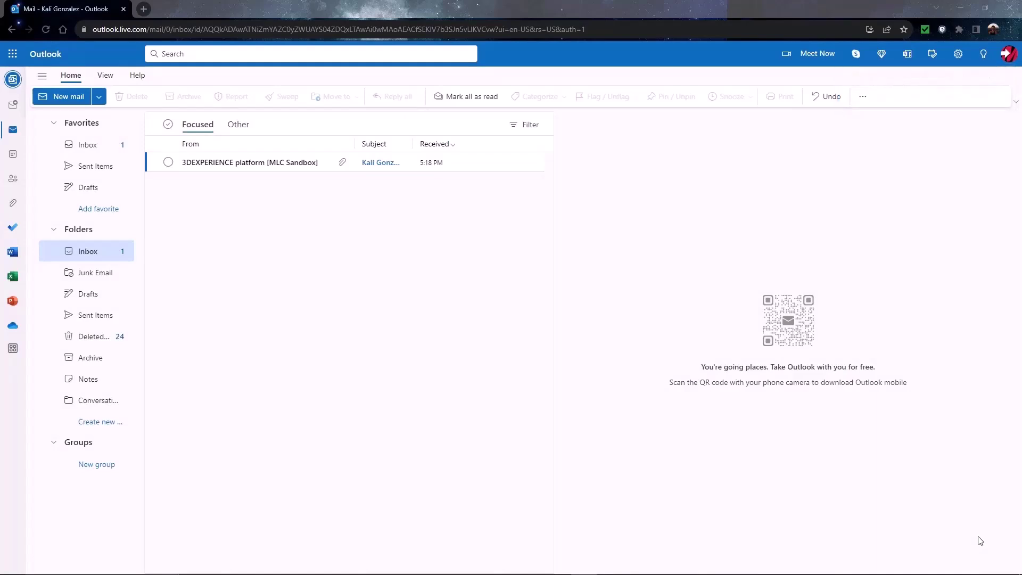
- Open the 3DEXPERIENCE share e-mail and follow its link to view 17-833-R.step
{"action": "left_click", "coordinate": [298, 163]}
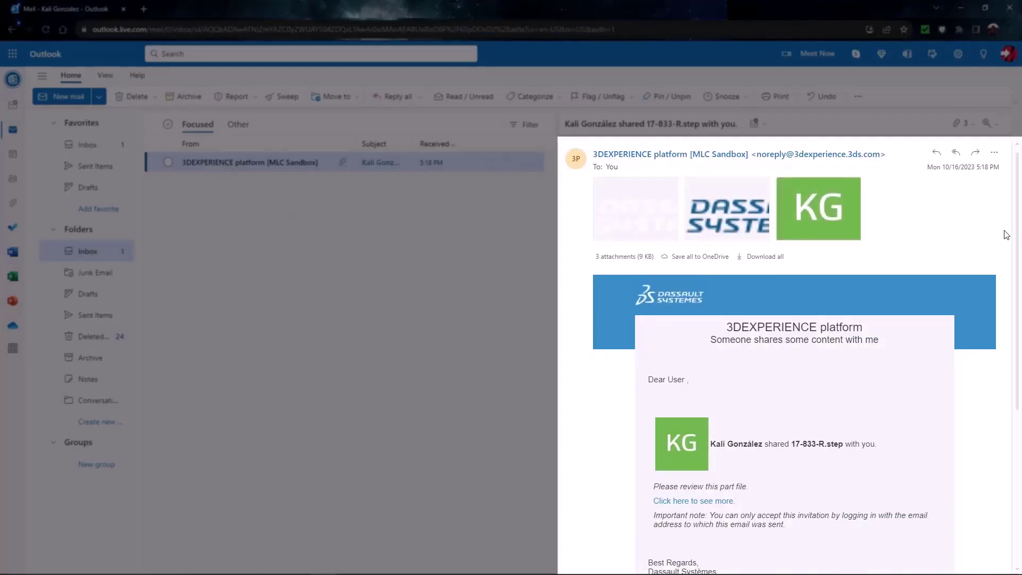
{"action": "scroll", "coordinate": [1006, 235], "scroll_direction": "down", "scroll_amount": 3}
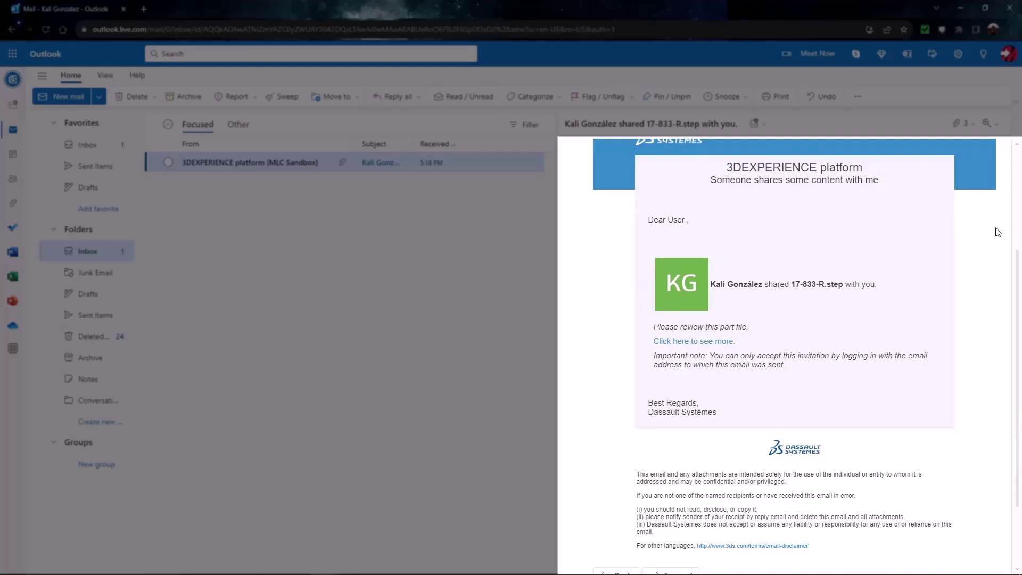
{"action": "left_click", "coordinate": [685, 341]}
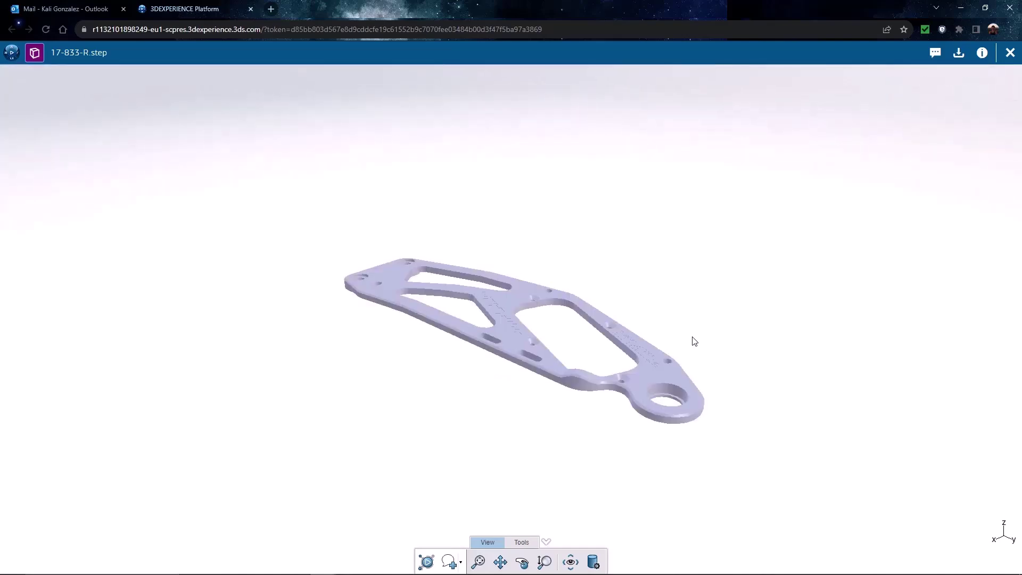
- Turn the bracket flat, show All edges, switch perspective off, and zoom in on the logos
{"action": "left_click_drag", "start_coordinate": [695, 341], "coordinate": [563, 341]}
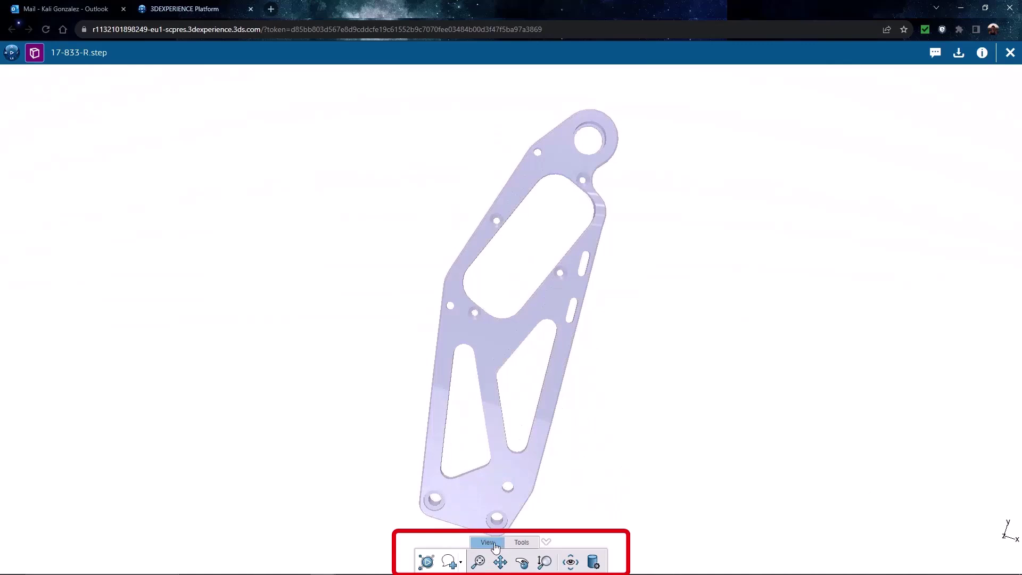
{"action": "left_click", "coordinate": [593, 562]}
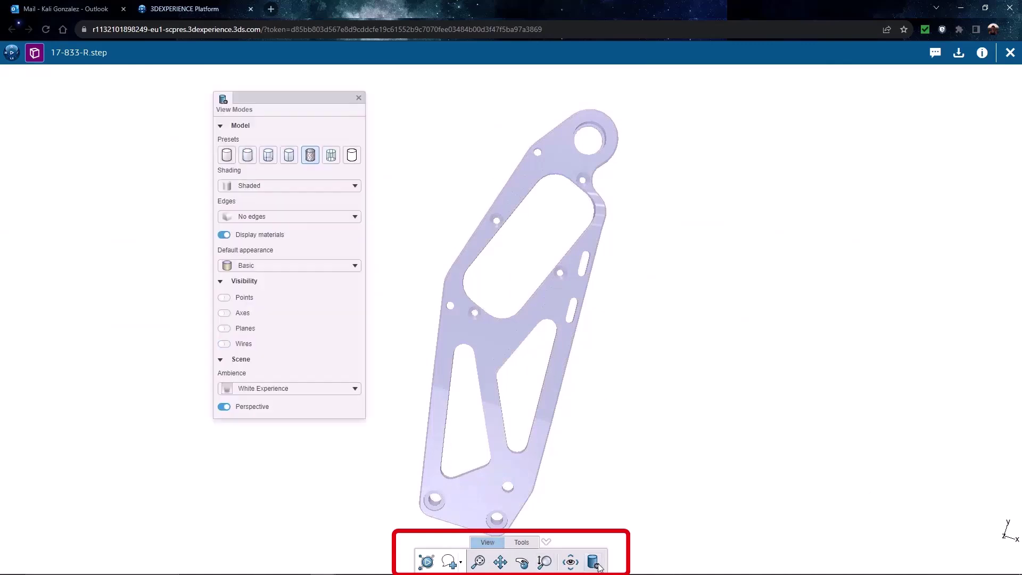
{"action": "left_click", "coordinate": [269, 216]}
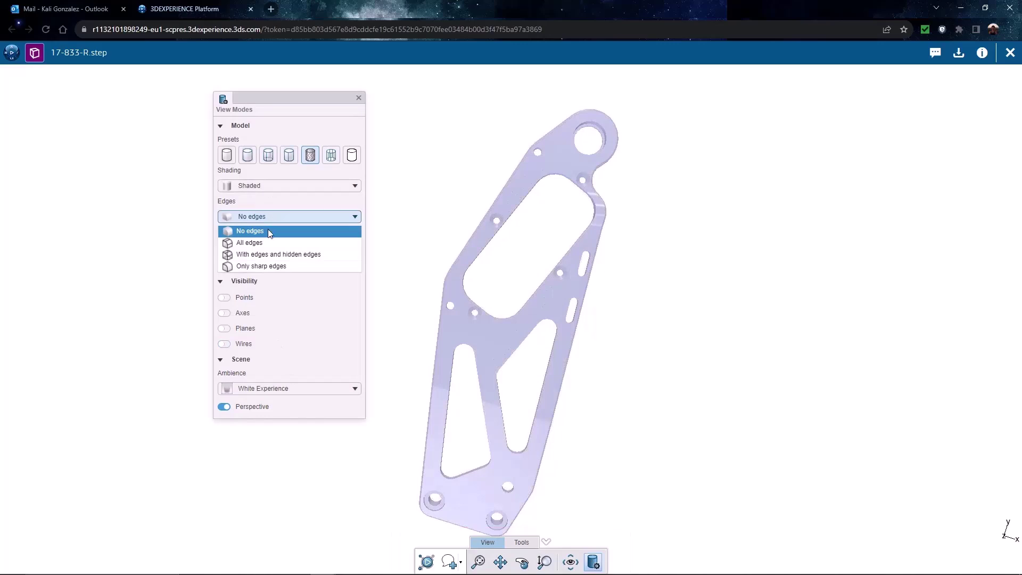
{"action": "left_click", "coordinate": [268, 243]}
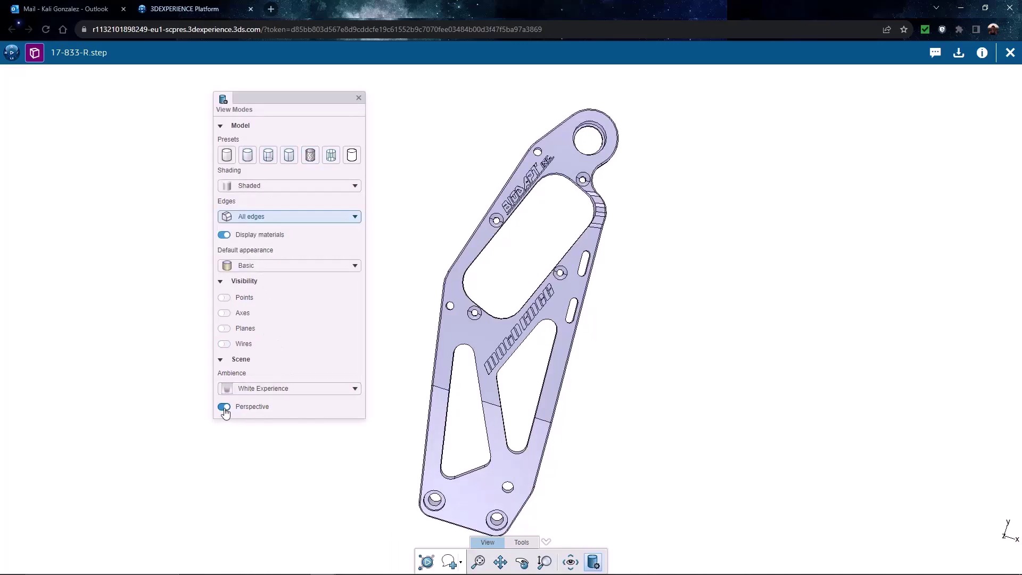
{"action": "left_click", "coordinate": [223, 408]}
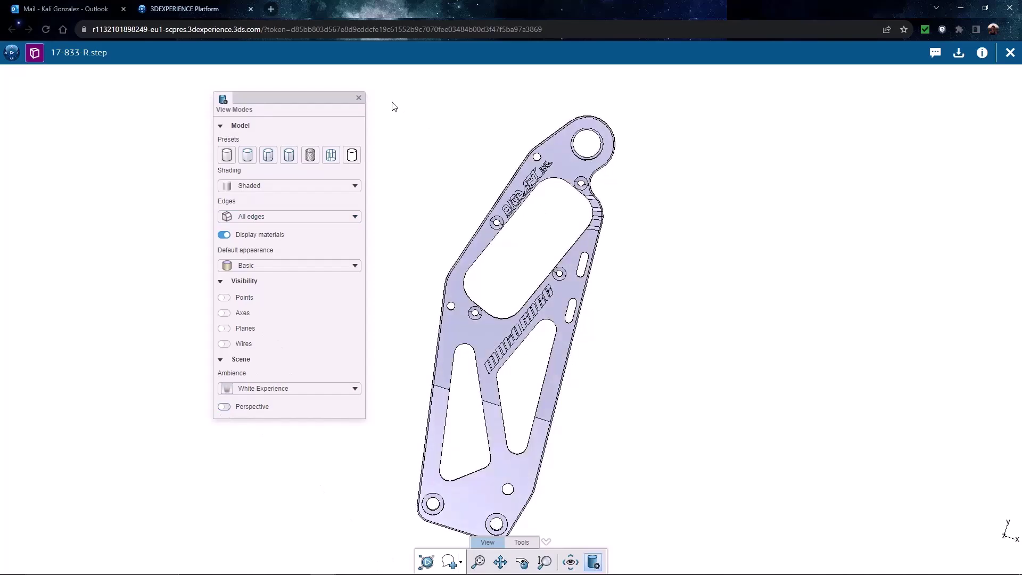
{"action": "left_click", "coordinate": [359, 97]}
{"action": "scroll", "coordinate": [548, 218], "scroll_direction": "up", "scroll_amount": 2}
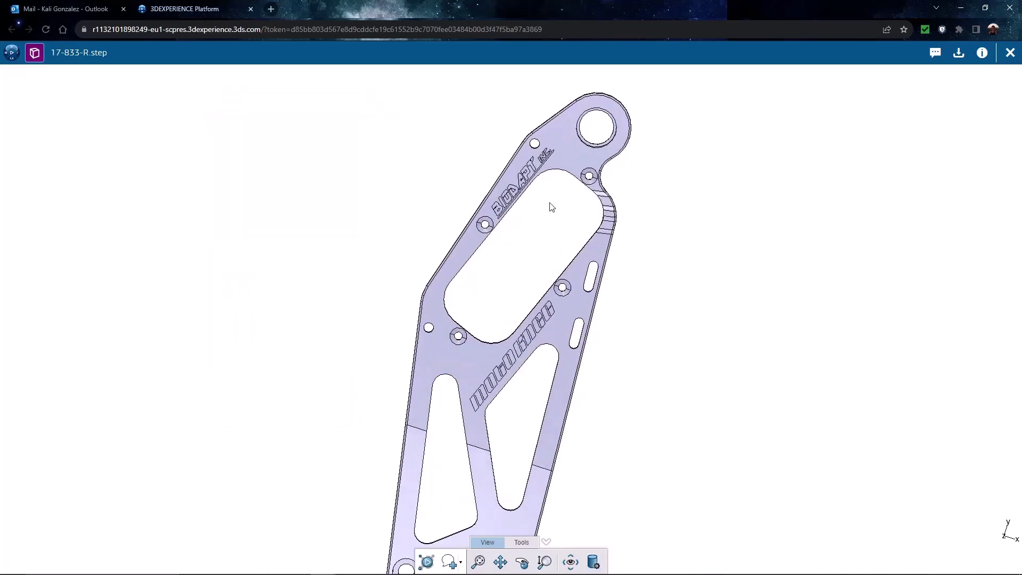
{"action": "scroll", "coordinate": [552, 207], "scroll_direction": "up", "scroll_amount": 1}
{"action": "scroll", "coordinate": [552, 205], "scroll_direction": "up", "scroll_amount": 1}
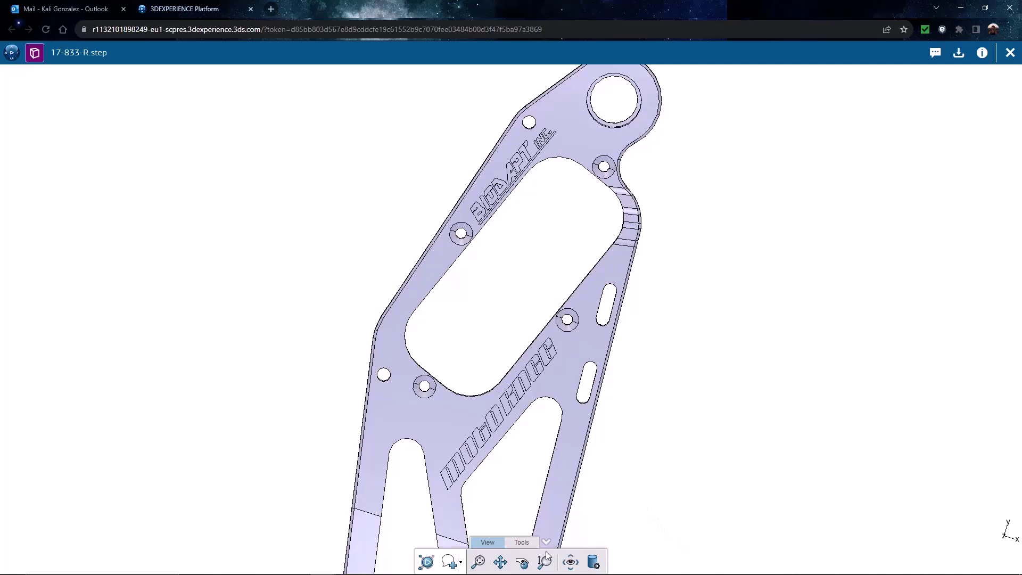
- Circle the upper and lower logos with red freehand pen markup
{"action": "left_click", "coordinate": [526, 545]}
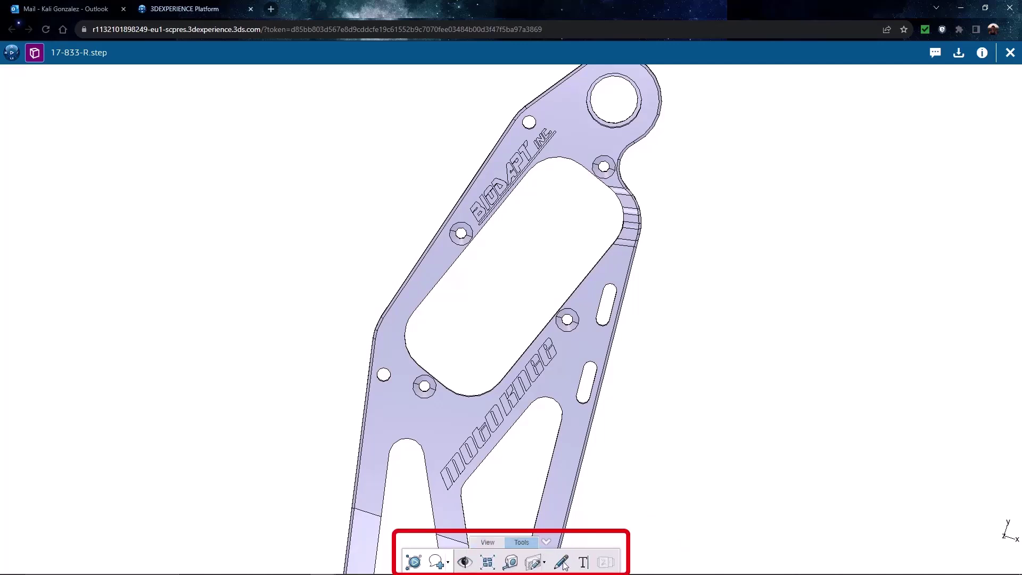
{"action": "left_click", "coordinate": [562, 562]}
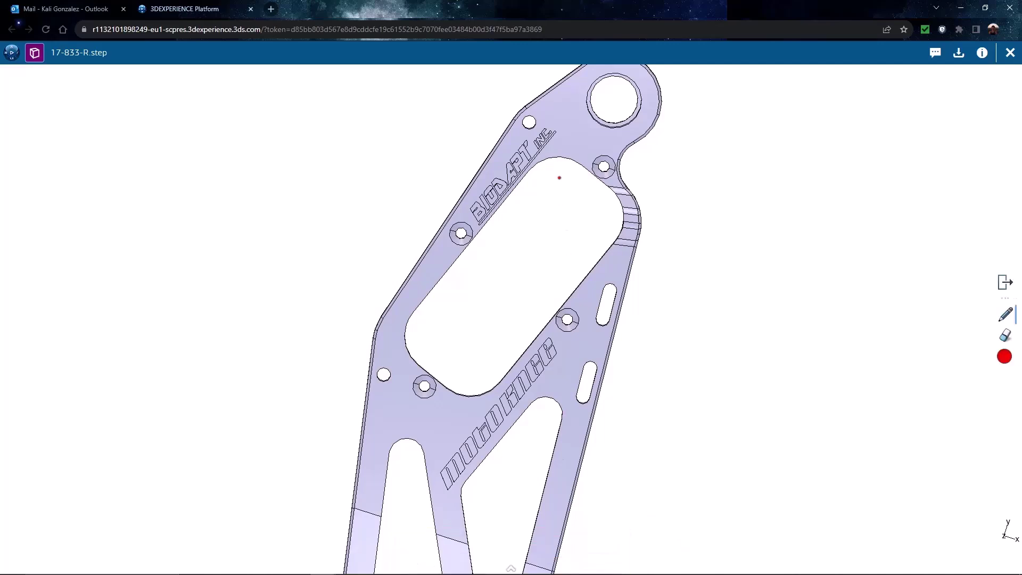
{"action": "mouse_move", "coordinate": [568, 121]}
{"action": "left_mouse_down"}
{"action": "mouse_move", "coordinate": [454, 137]}
{"action": "mouse_move", "coordinate": [538, 230]}
{"action": "mouse_move", "coordinate": [589, 160]}
{"action": "mouse_move", "coordinate": [567, 123]}
{"action": "left_mouse_up"}
{"action": "mouse_move", "coordinate": [574, 324]}
{"action": "left_mouse_down"}
{"action": "mouse_move", "coordinate": [422, 408]}
{"action": "mouse_move", "coordinate": [500, 498]}
{"action": "mouse_move", "coordinate": [599, 347]}
{"action": "mouse_move", "coordinate": [567, 322]}
{"action": "left_mouse_up"}
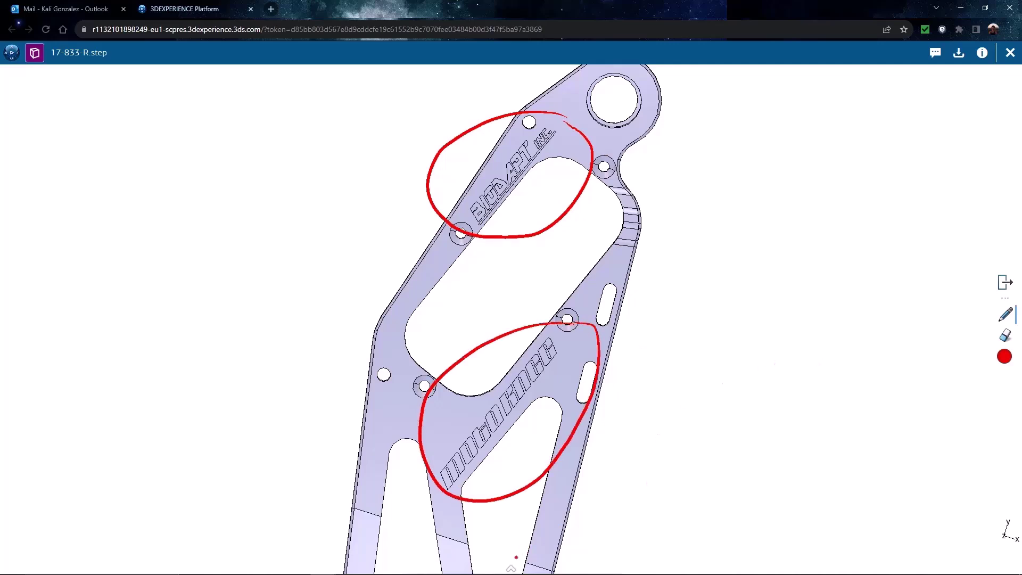
{"action": "left_click", "coordinate": [510, 570]}
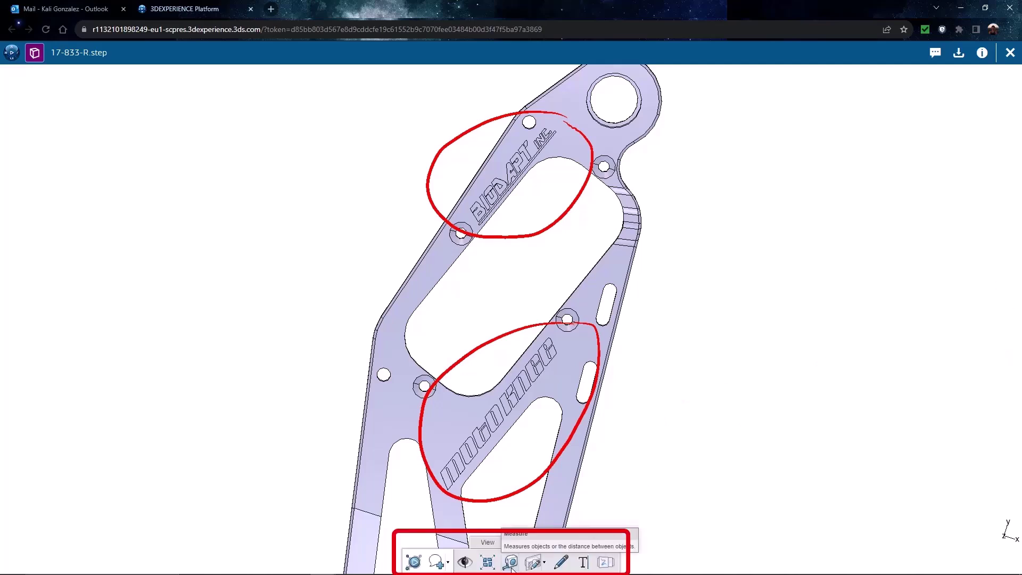
- Add a 'Remove Logos' text annotation to the right of the part
{"action": "left_click", "coordinate": [583, 563]}
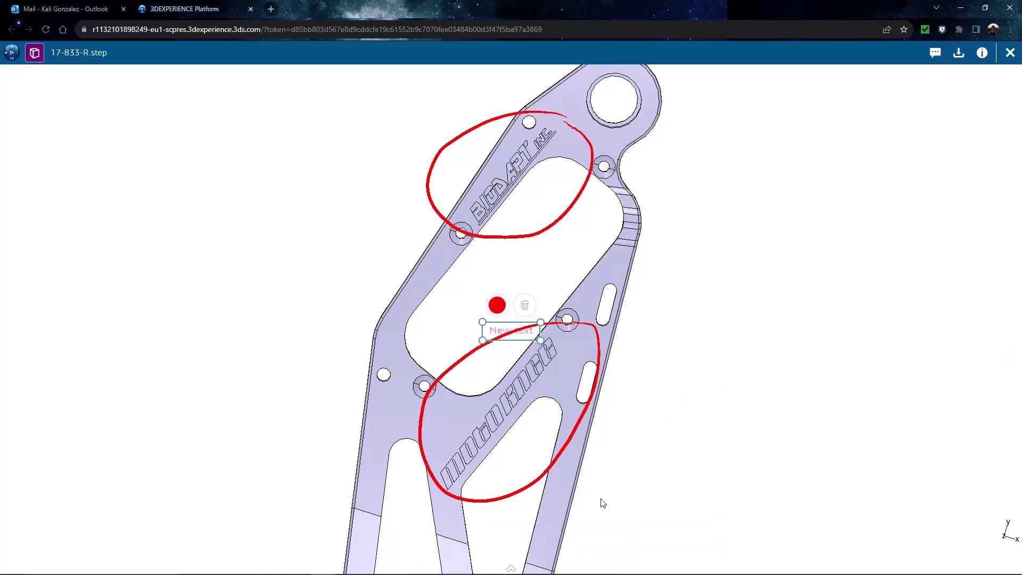
{"action": "mouse_move", "coordinate": [495, 328]}
{"action": "left_mouse_down"}
{"action": "mouse_move", "coordinate": [492, 312]}
{"action": "mouse_move", "coordinate": [691, 296]}
{"action": "mouse_move", "coordinate": [665, 301]}
{"action": "left_mouse_up"}
{"action": "double_click", "coordinate": [672, 314]}
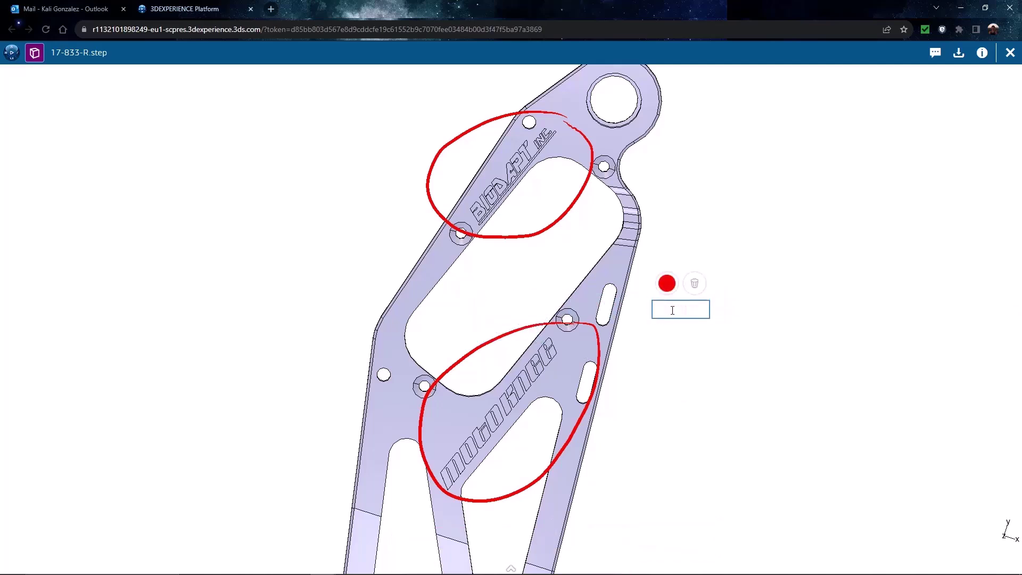
{"action": "type", "text": "Remove Logo"}
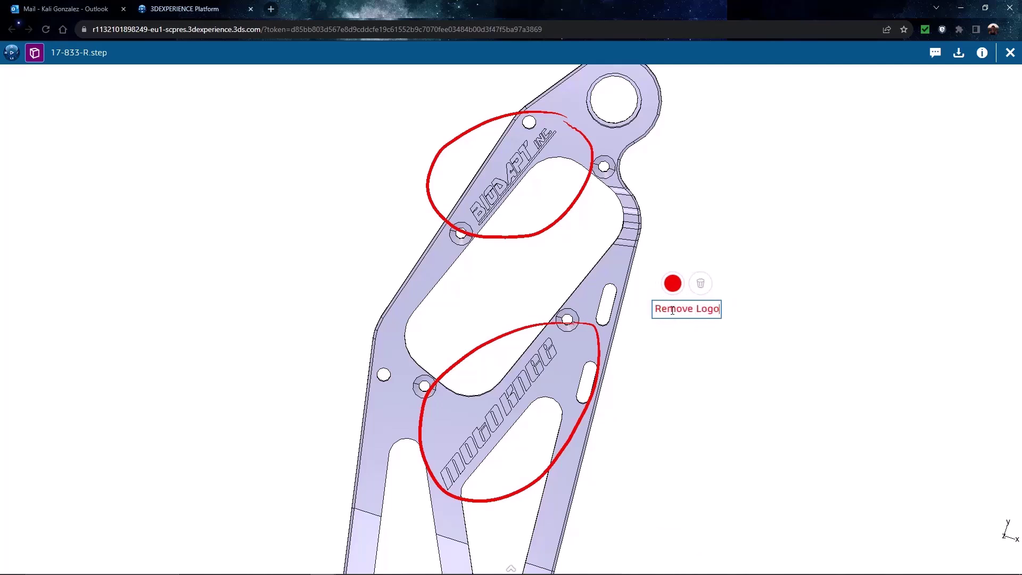
{"action": "type", "text": "s"}
{"action": "left_click", "coordinate": [674, 329]}
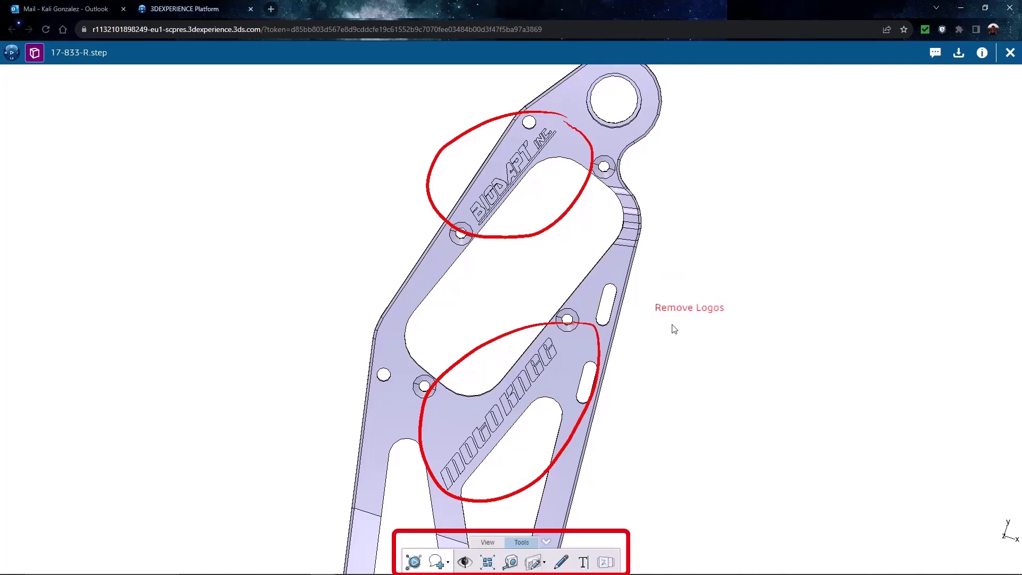
- Type the comment 'Logos need to be removed' in the shared file's comment box
{"action": "left_click", "coordinate": [435, 562]}
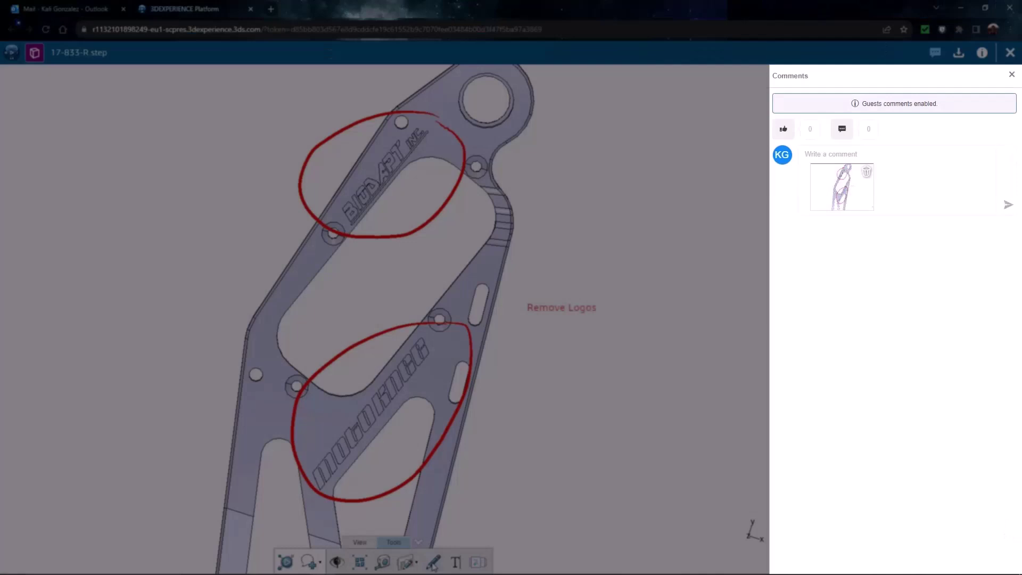
{"action": "left_click", "coordinate": [870, 155]}
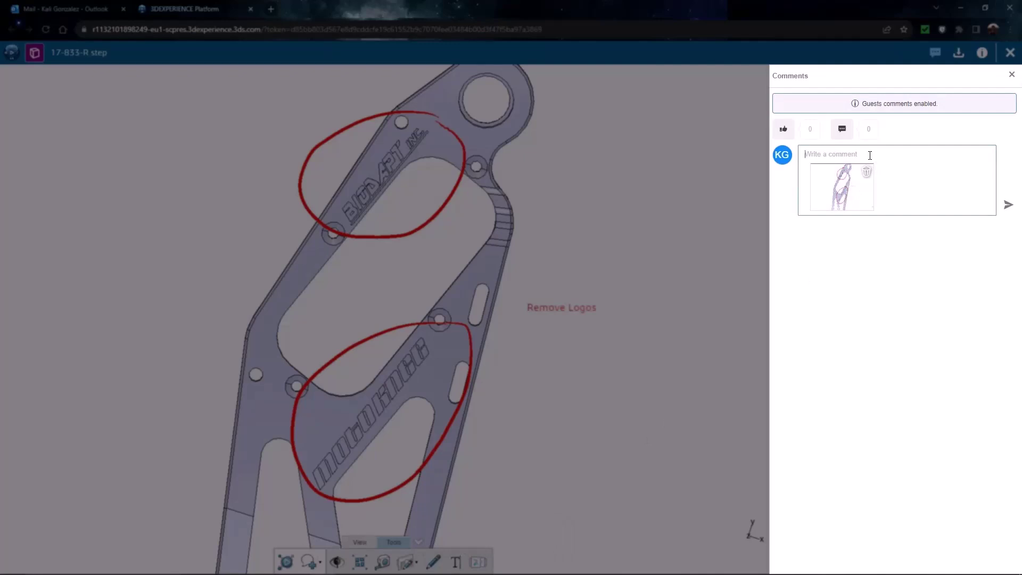
{"action": "type", "text": "Logos need to be removed."}
- Post the comment, then open it in 3DDrive and show its markup
{"action": "left_click", "coordinate": [1008, 206]}
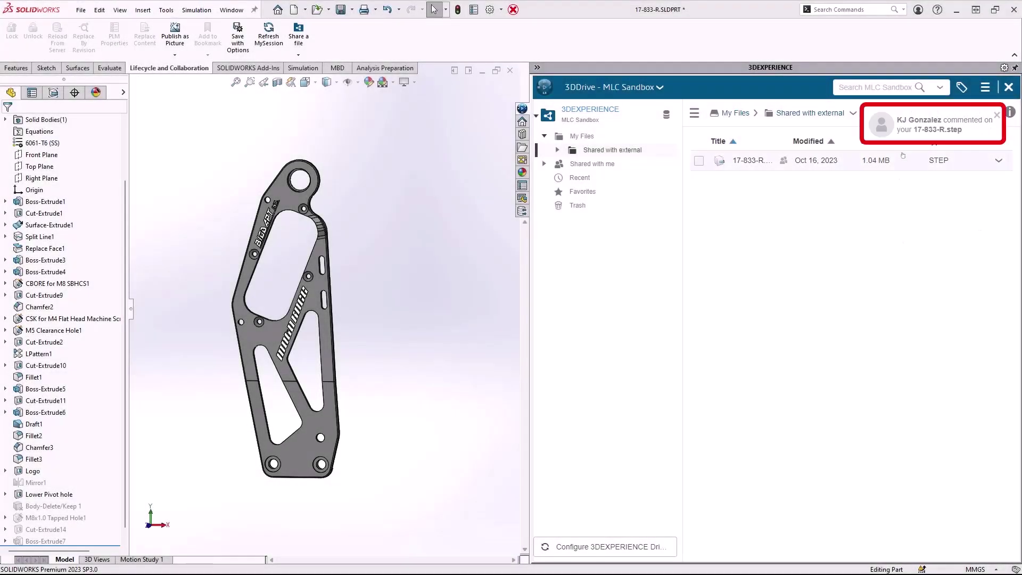
{"action": "left_click", "coordinate": [936, 127]}
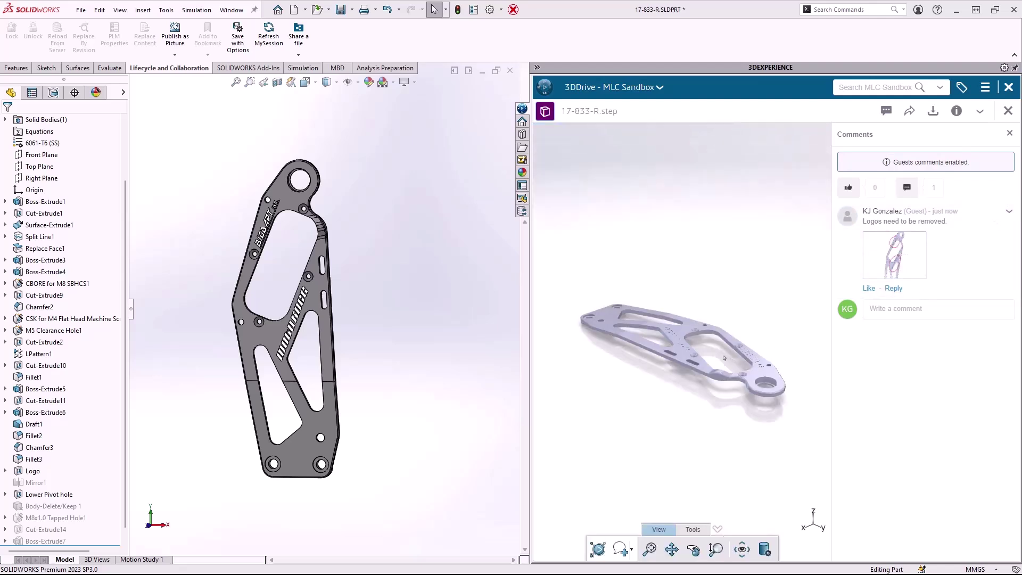
{"action": "left_click", "coordinate": [908, 260]}
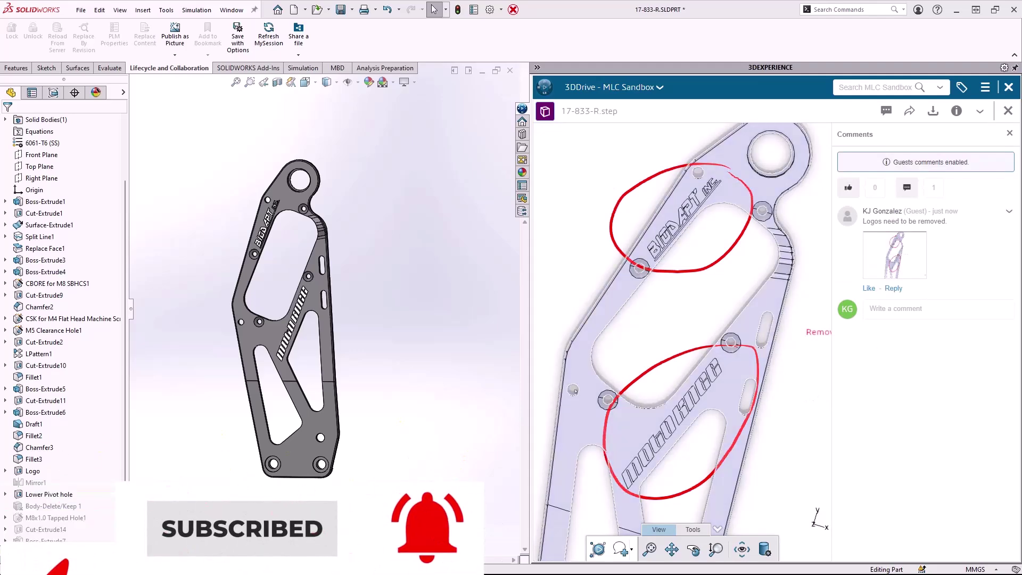
- Widen the 3DDrive pane and turn the bracket to inspect the circled logos
{"action": "mouse_move", "coordinate": [530, 394]}
{"action": "left_mouse_down"}
{"action": "mouse_move", "coordinate": [499, 394]}
{"action": "mouse_move", "coordinate": [516, 394]}
{"action": "left_mouse_up"}
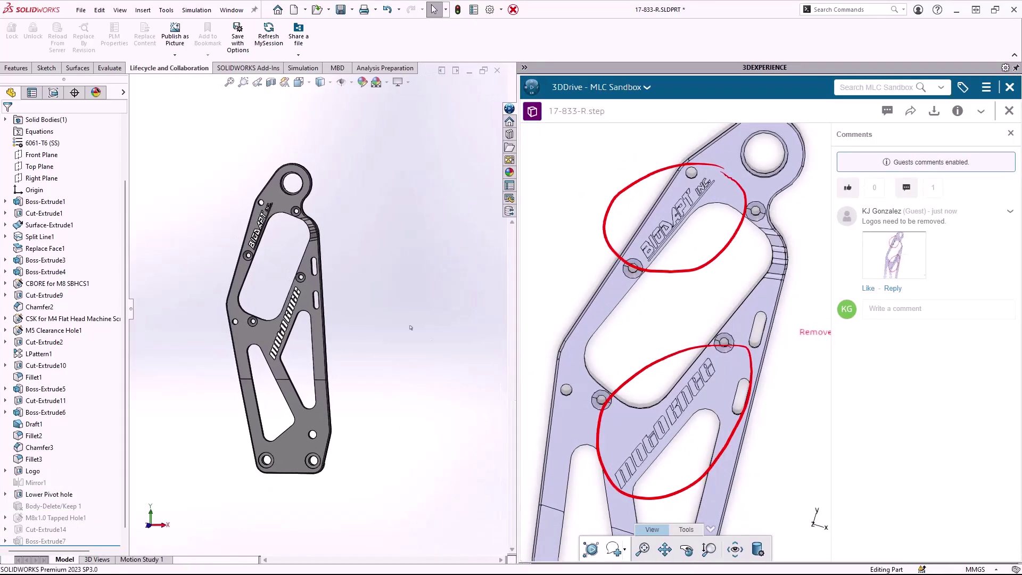
{"action": "scroll", "coordinate": [266, 263], "scroll_direction": "down", "scroll_amount": 3}
{"action": "middle_click_drag", "start_coordinate": [274, 256], "coordinate": [304, 245]}
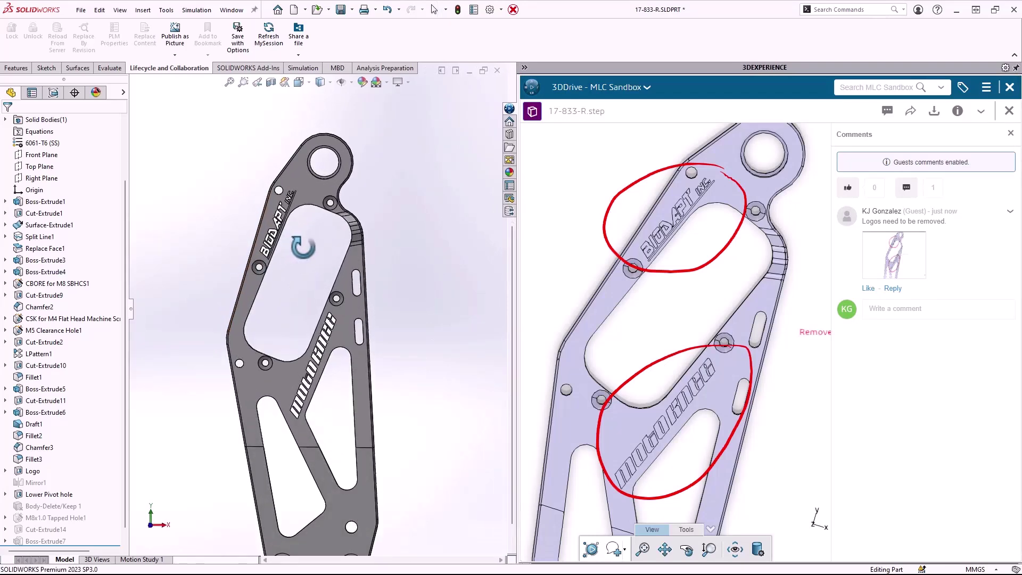
- Suppress the Logo feature in the FeatureManager tree and close the 3DDrive preview
{"action": "right_click", "coordinate": [32, 471]}
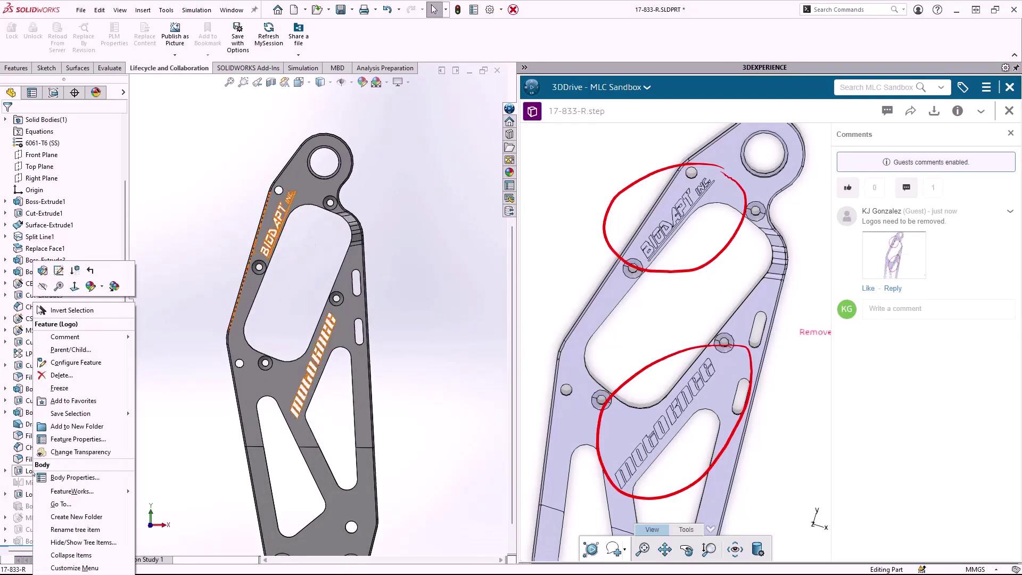
{"action": "left_click", "coordinate": [75, 271]}
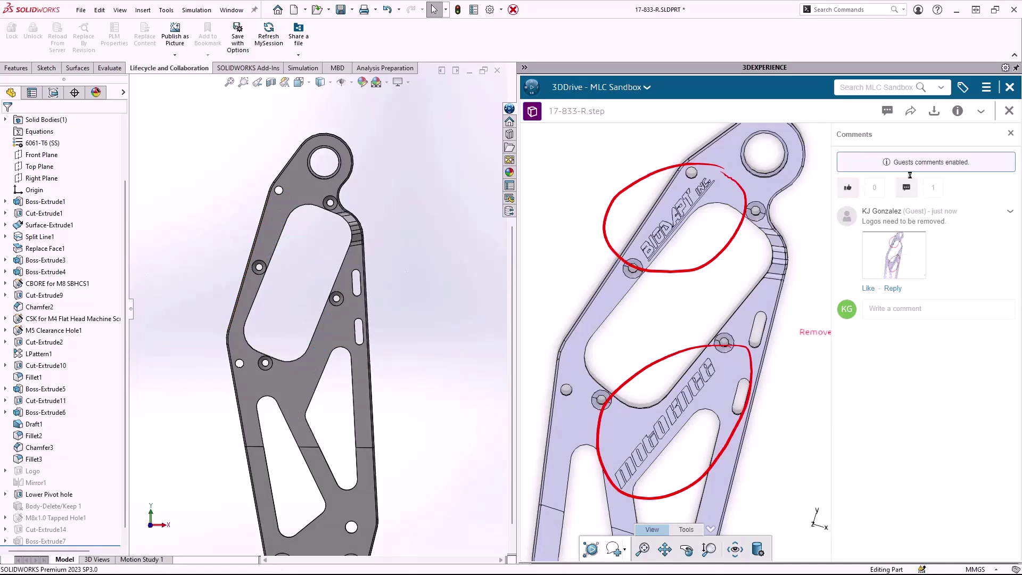
{"action": "left_click", "coordinate": [1009, 111]}
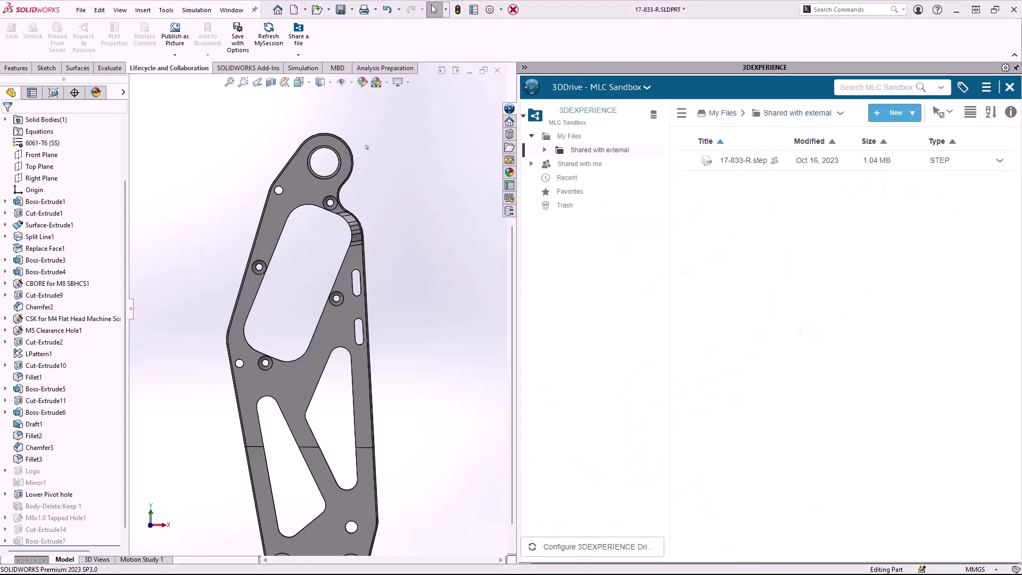
- Re-share 17-833-R.step, updating the existing 3DDrive file so its comments are kept
{"action": "left_click", "coordinate": [299, 42]}
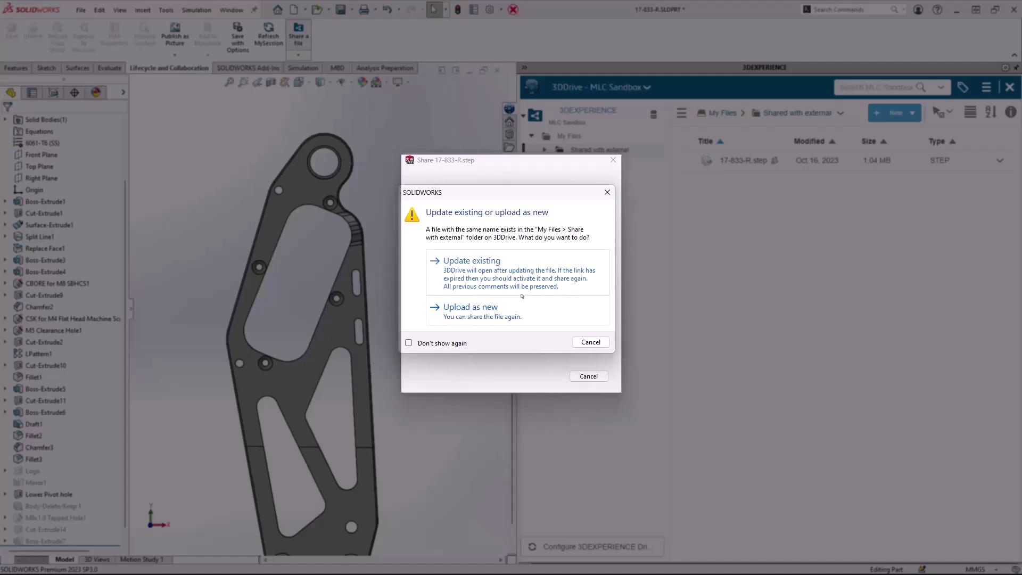
{"action": "left_click", "coordinate": [500, 274]}
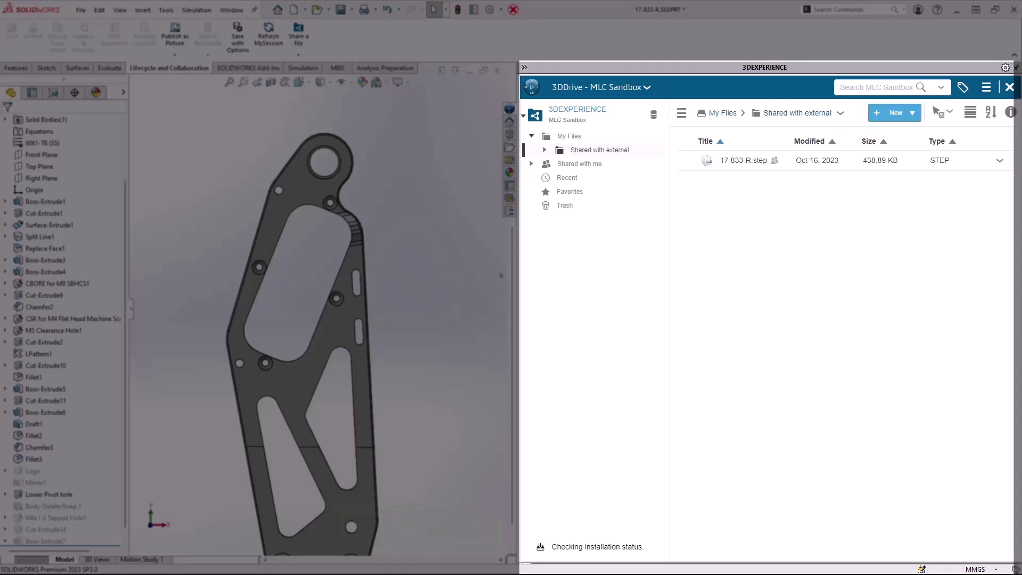
- Preview the updated 17-833-R.step and orbit it to an upright front view
{"action": "left_click", "coordinate": [999, 163]}
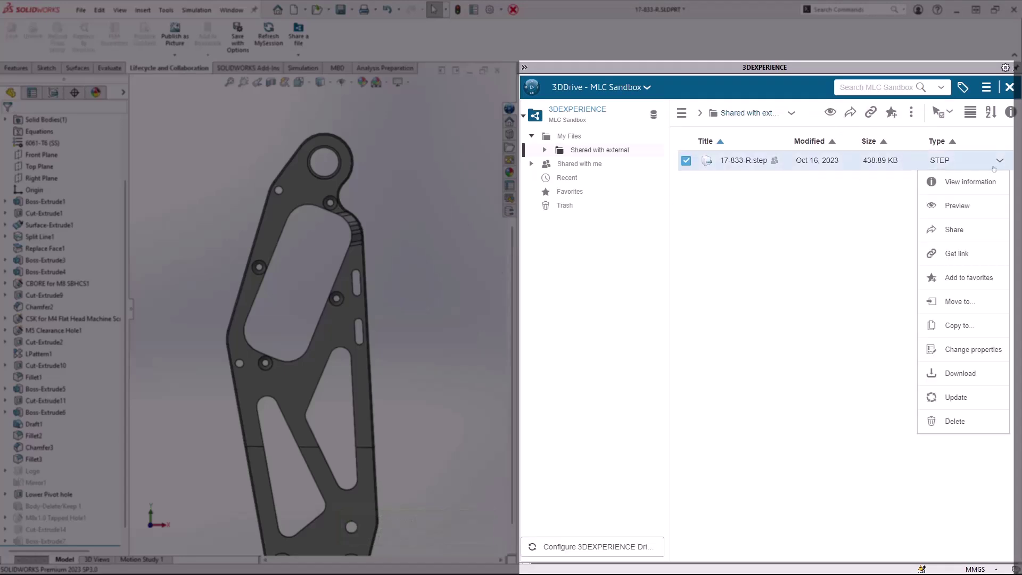
{"action": "left_click", "coordinate": [962, 206]}
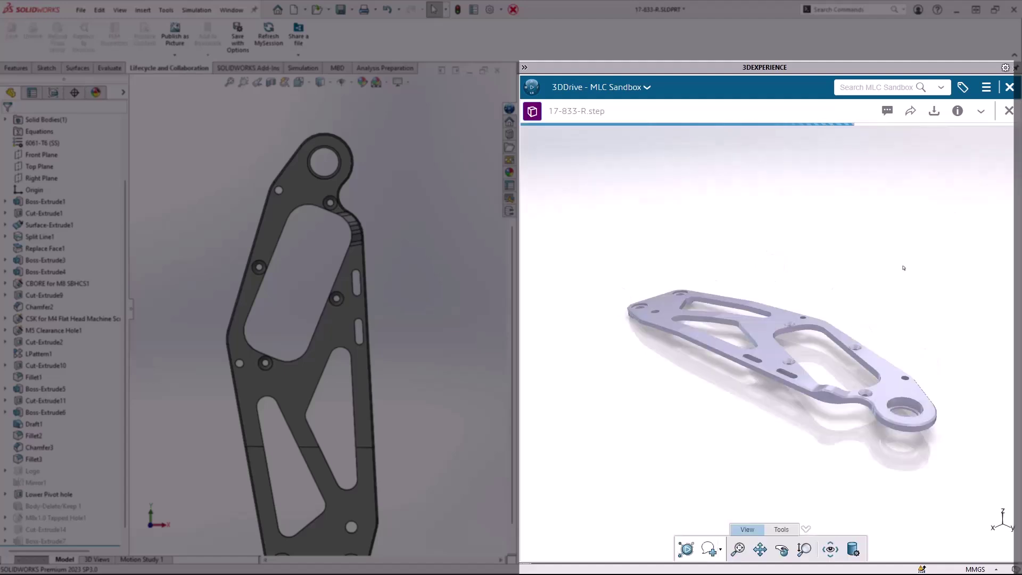
{"action": "left_click_drag", "start_coordinate": [904, 268], "coordinate": [861, 245]}
{"action": "scroll", "coordinate": [874, 223], "scroll_direction": "up", "scroll_amount": 5}
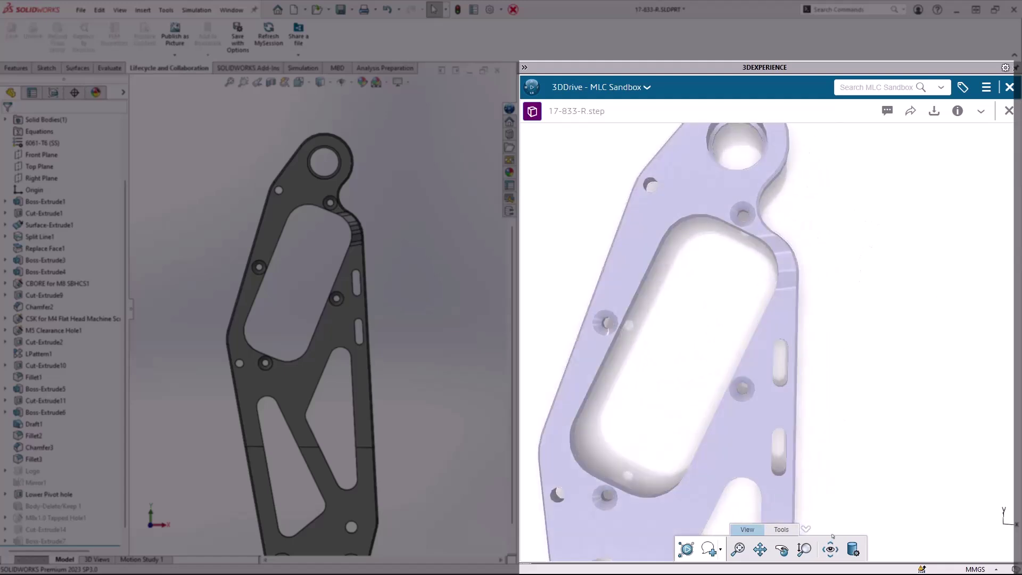
- Set the viewer's edge display mode to All edges
{"action": "left_click", "coordinate": [853, 549]}
{"action": "left_click", "coordinate": [782, 275]}
{"action": "left_click", "coordinate": [774, 301]}
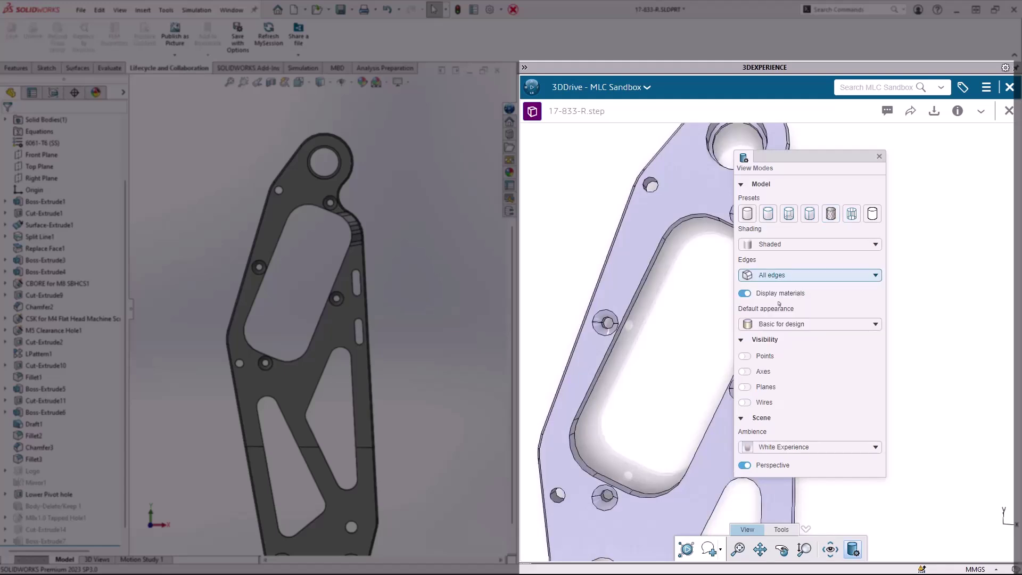
- In the file's comments, circle the former logo area with a markup and attach a snapshot
{"action": "left_click", "coordinate": [878, 156]}
{"action": "left_click", "coordinate": [887, 111]}
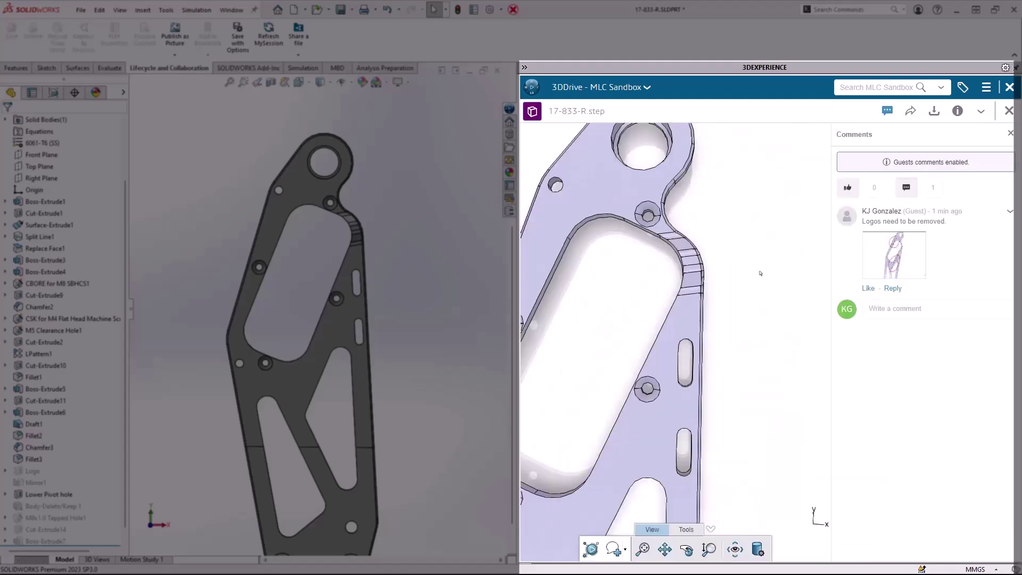
{"action": "middle_click_drag", "start_coordinate": [705, 227], "coordinate": [788, 357]}
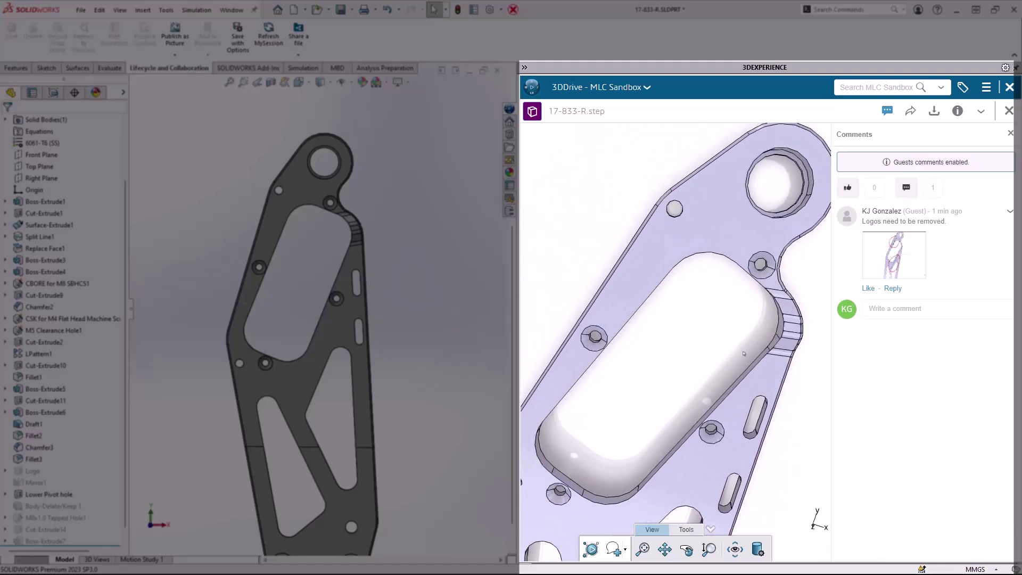
{"action": "left_click", "coordinate": [686, 530]}
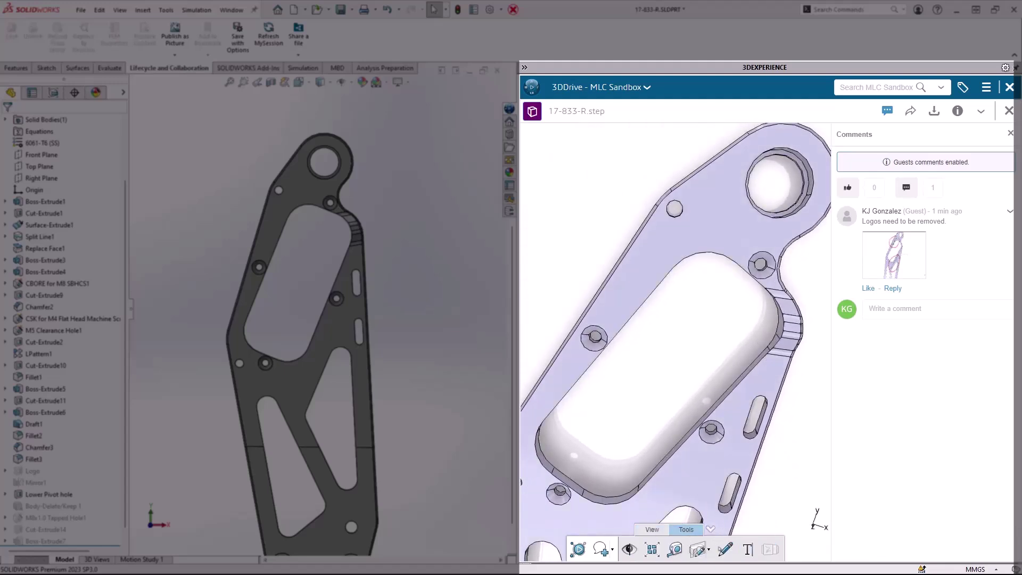
{"action": "left_click", "coordinate": [725, 555]}
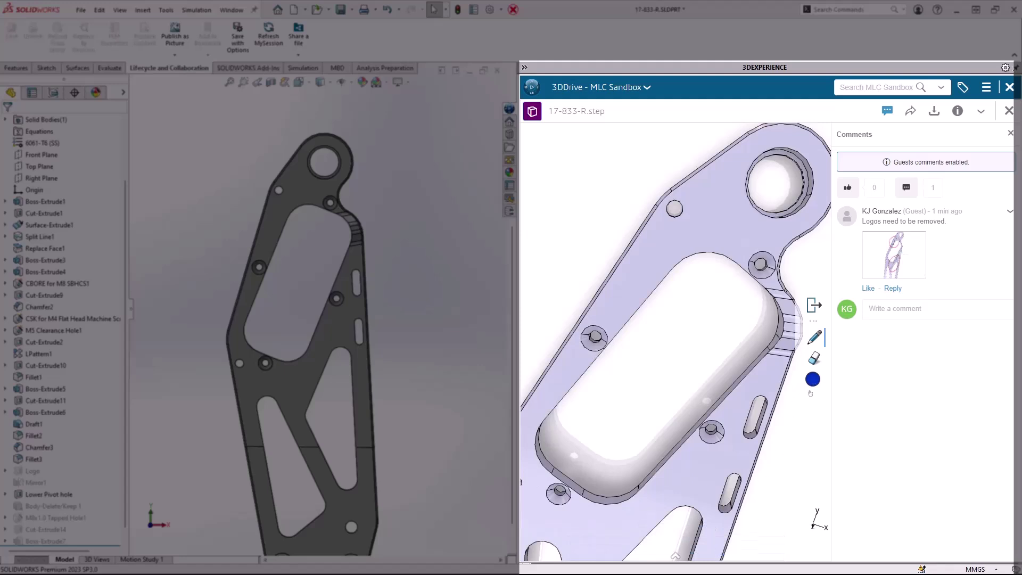
{"action": "mouse_move", "coordinate": [696, 212]}
{"action": "left_mouse_down"}
{"action": "mouse_move", "coordinate": [666, 209]}
{"action": "mouse_move", "coordinate": [631, 338]}
{"action": "mouse_move", "coordinate": [698, 224]}
{"action": "mouse_move", "coordinate": [694, 211]}
{"action": "left_mouse_up"}
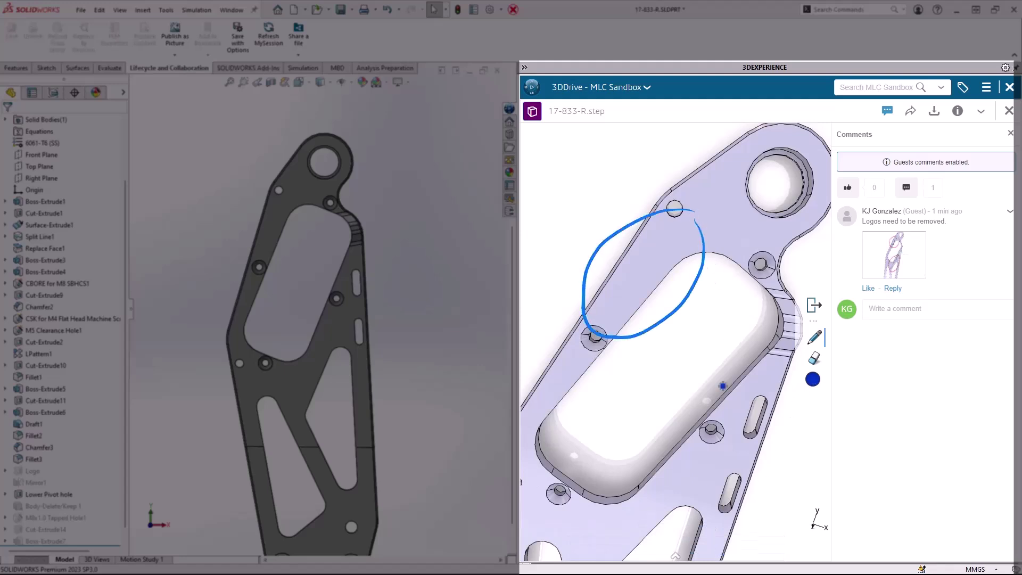
{"action": "left_click", "coordinate": [675, 557]}
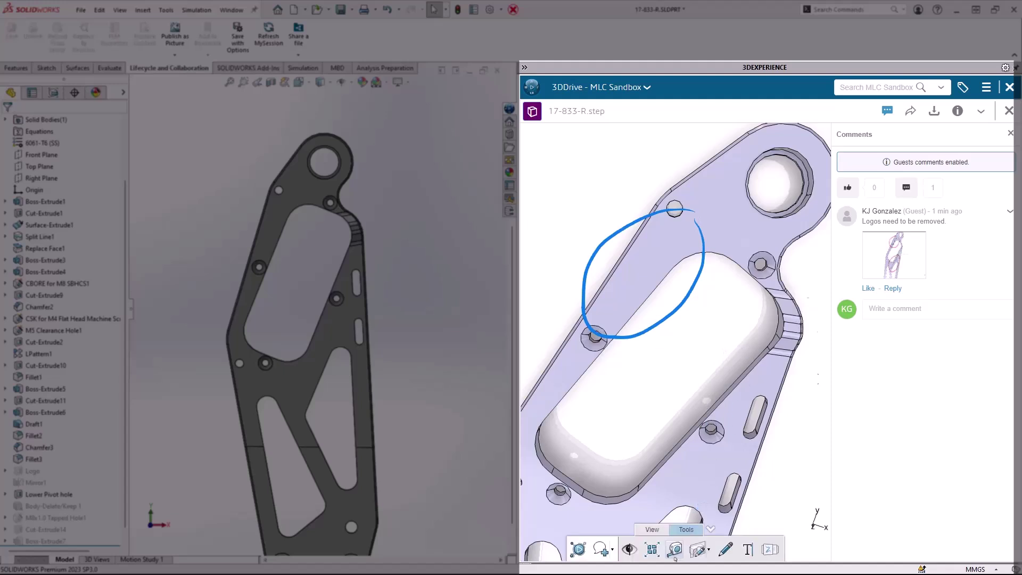
{"action": "left_click", "coordinate": [601, 549]}
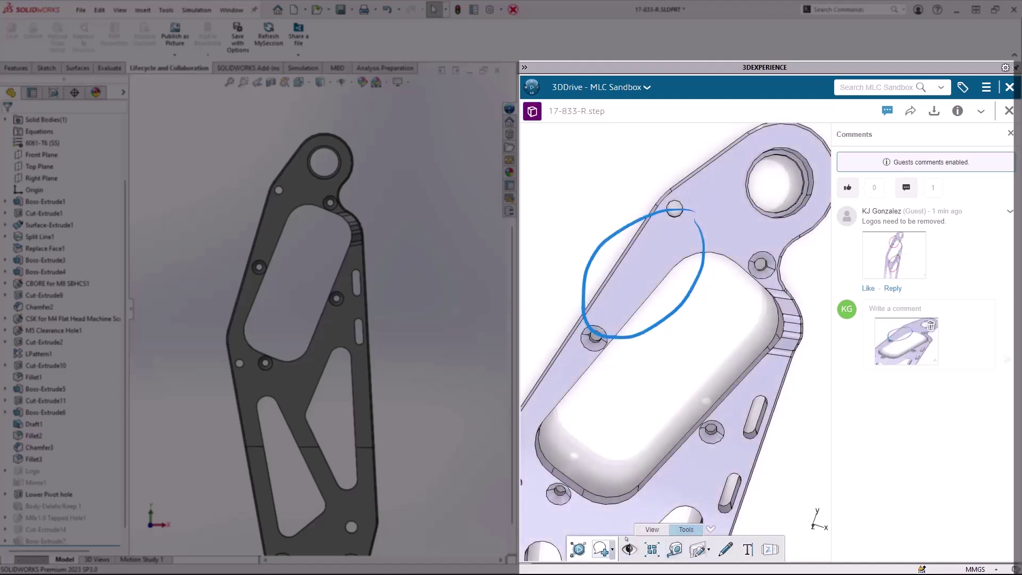
- Post the reply 'Logo is removed. Please review.' with the snapshot
{"action": "left_click", "coordinate": [870, 312]}
{"action": "type", "text": "Logo is removed"}
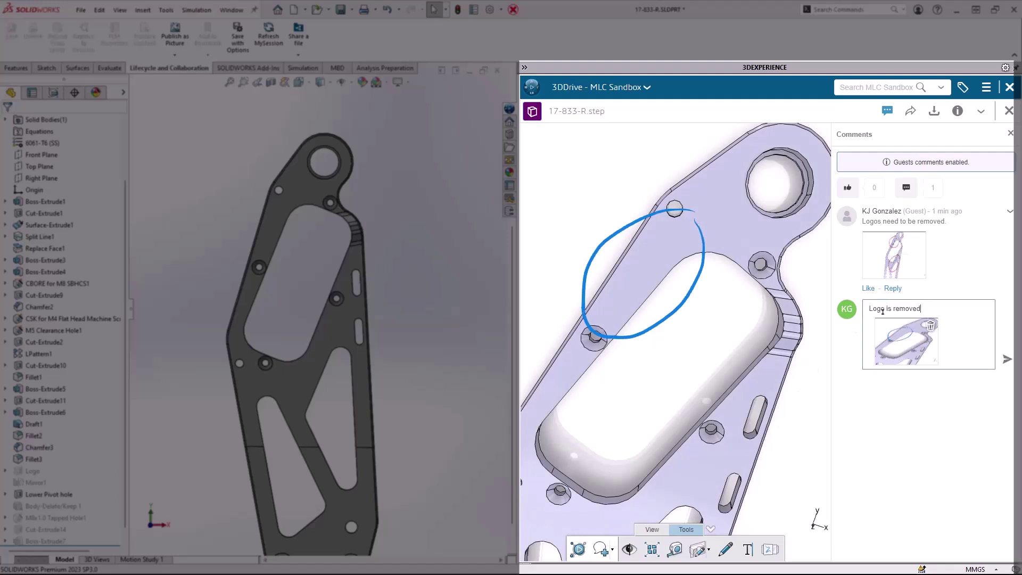
{"action": "type", "text": ". Please review."}
{"action": "left_click", "coordinate": [1006, 359]}
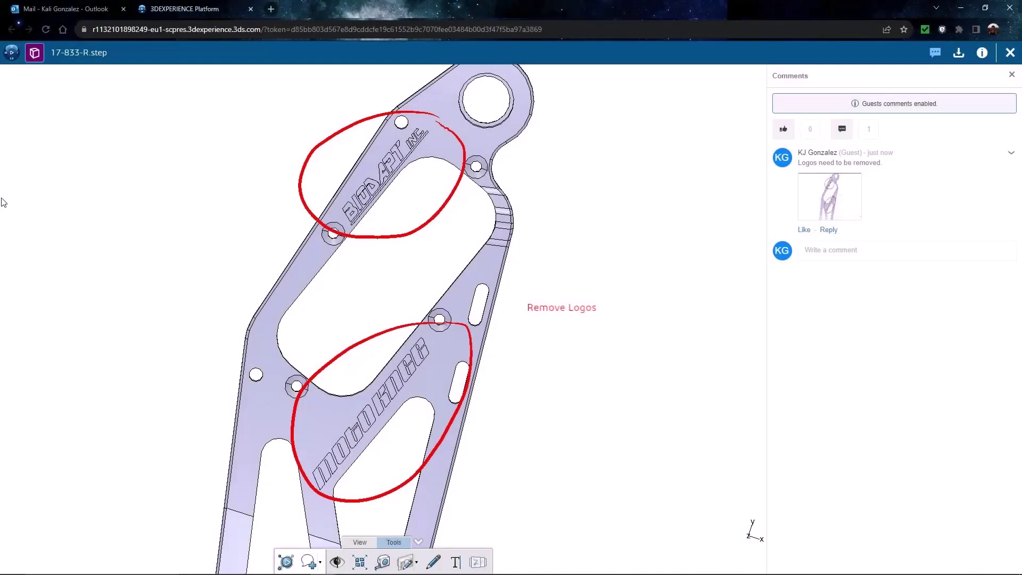
- Reload the shared viewer page and open the part's comments
{"action": "left_click", "coordinate": [46, 29]}
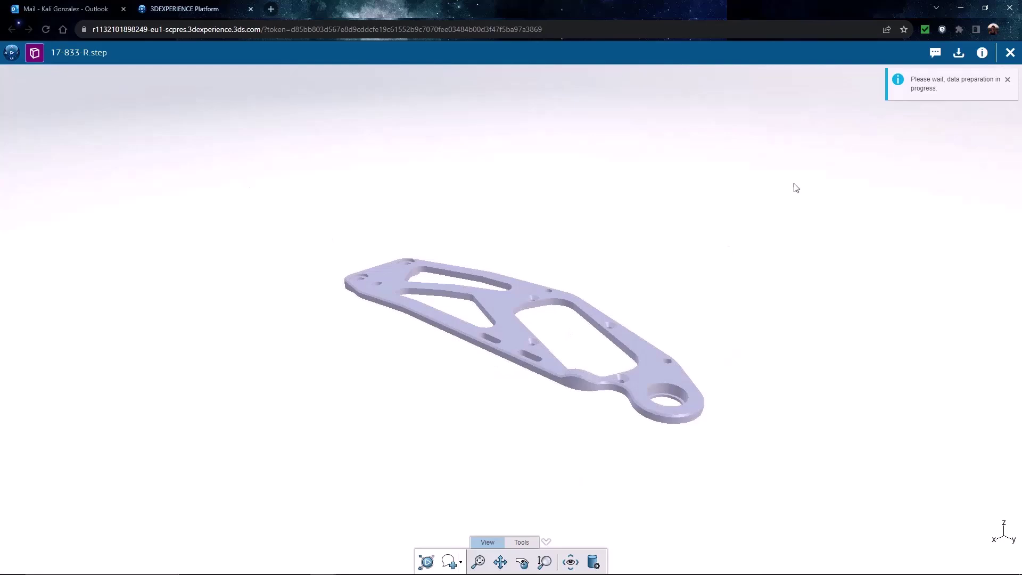
{"action": "left_click", "coordinate": [935, 54]}
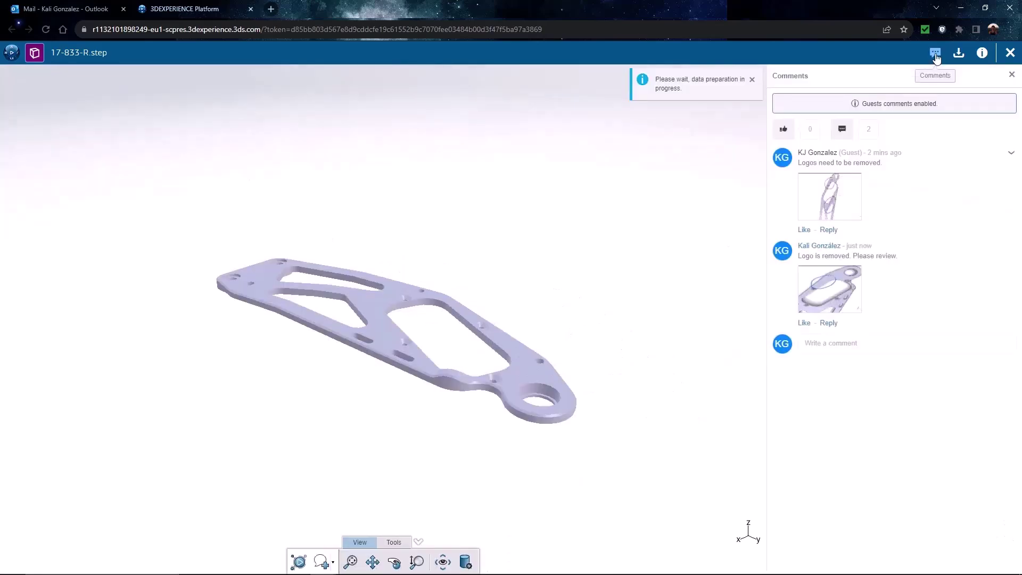
{"action": "middle_click_drag", "start_coordinate": [447, 330], "coordinate": [682, 433]}
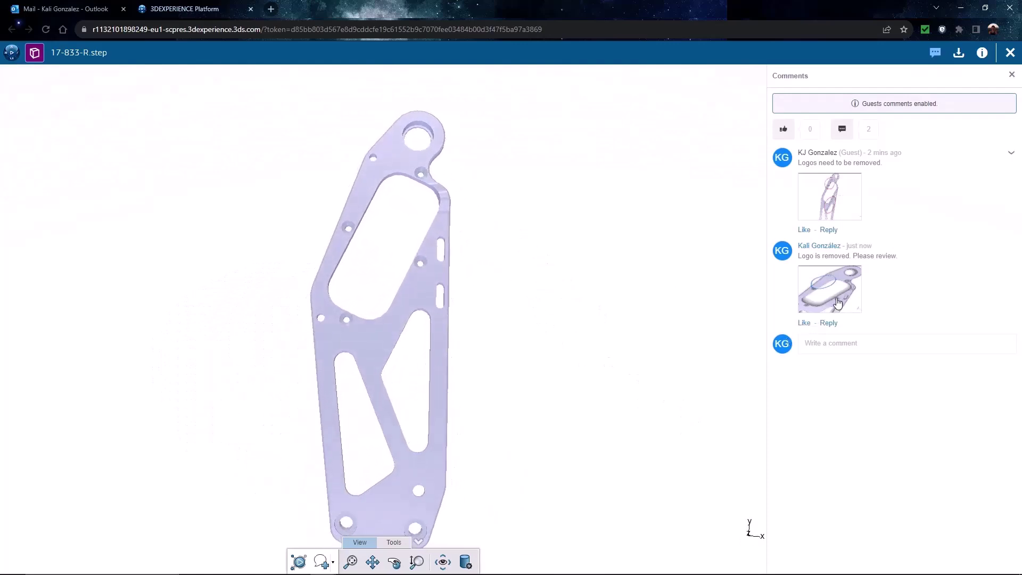
- Display the new reply's blue markup and inspect the logo-free bracket from an upright view
{"action": "left_click", "coordinate": [834, 299]}
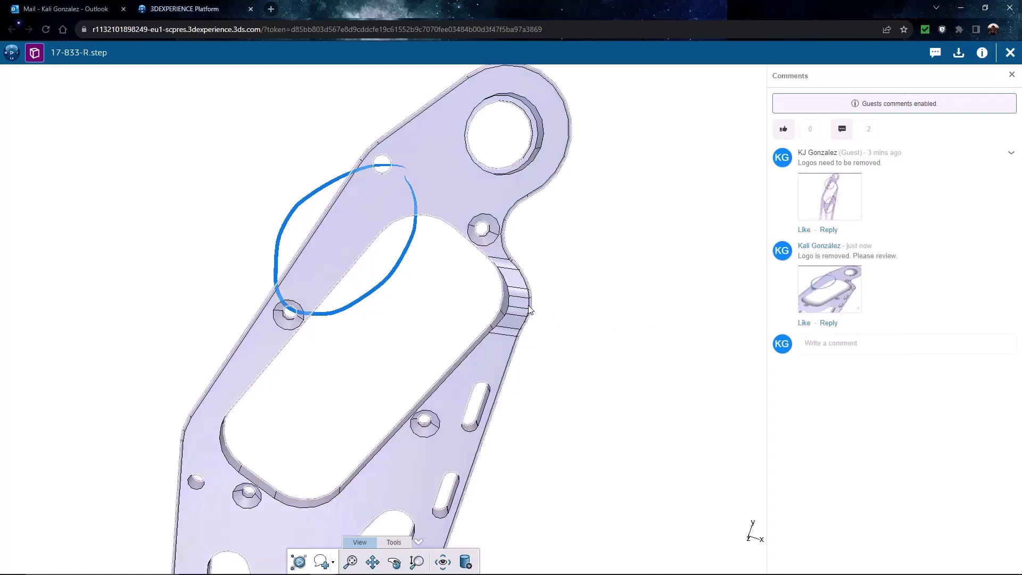
{"action": "scroll", "coordinate": [559, 301], "scroll_direction": "up", "scroll_amount": 2}
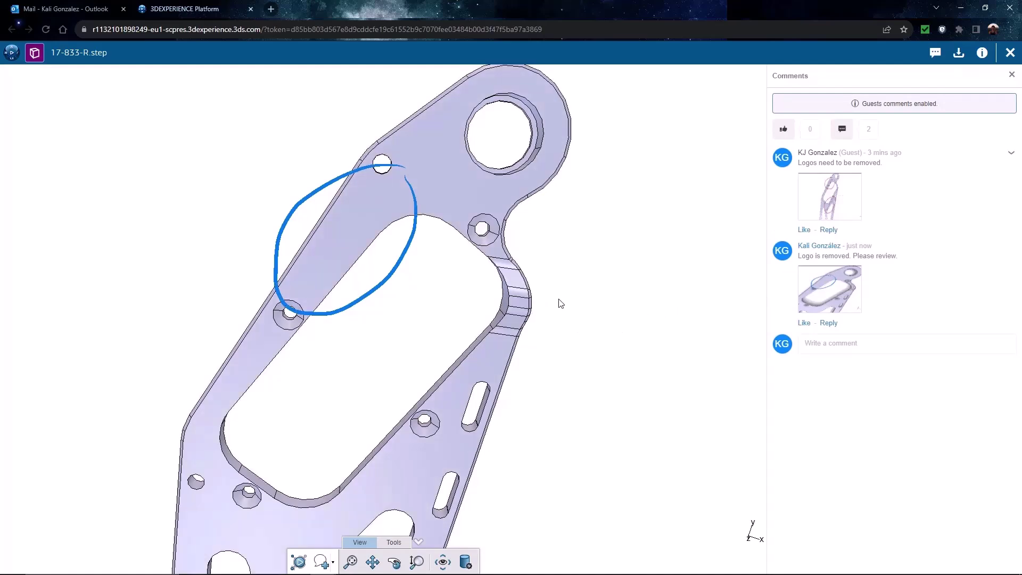
{"action": "scroll", "coordinate": [560, 303], "scroll_direction": "down", "scroll_amount": 5}
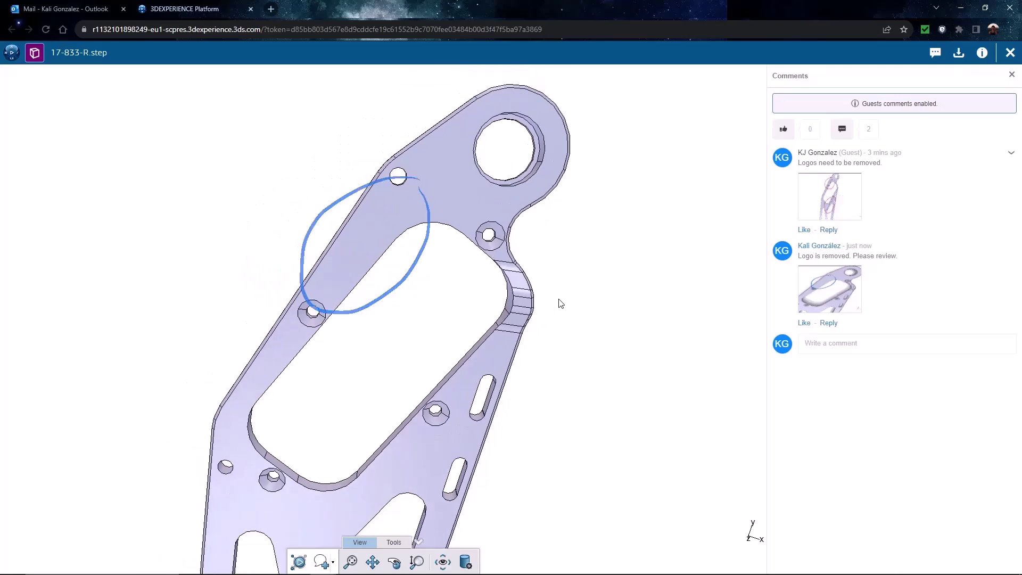
{"action": "middle_click_drag", "start_coordinate": [600, 418], "coordinate": [547, 386]}
{"action": "scroll", "coordinate": [548, 385], "scroll_direction": "down", "scroll_amount": 4}
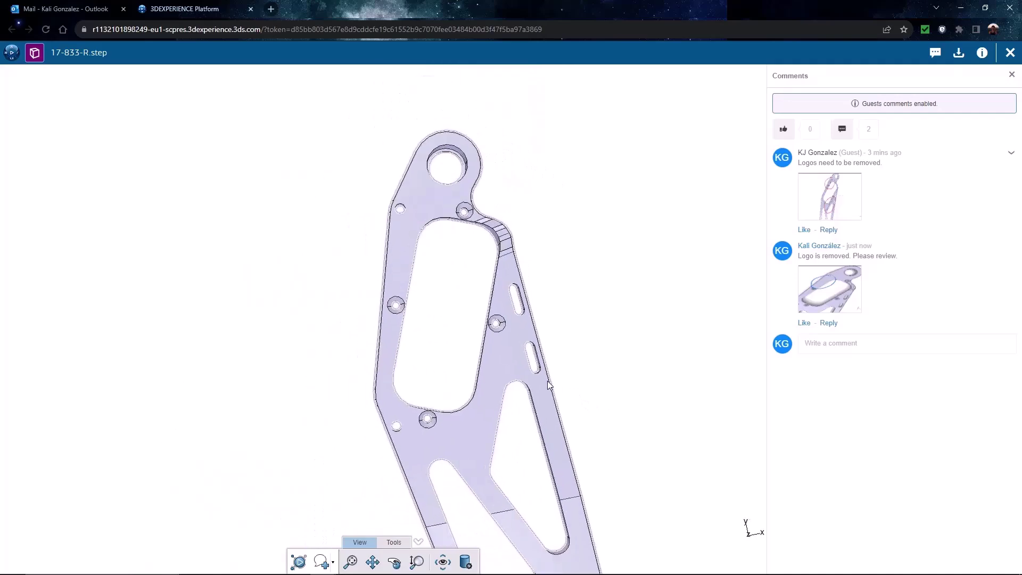